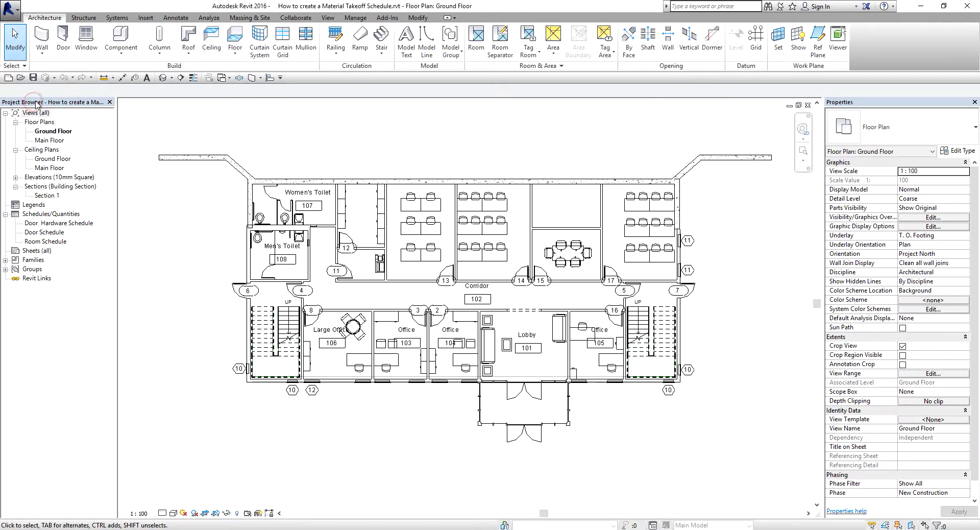
# Start a new material takeoff with Doors as the category
pyautogui.click(61, 216)
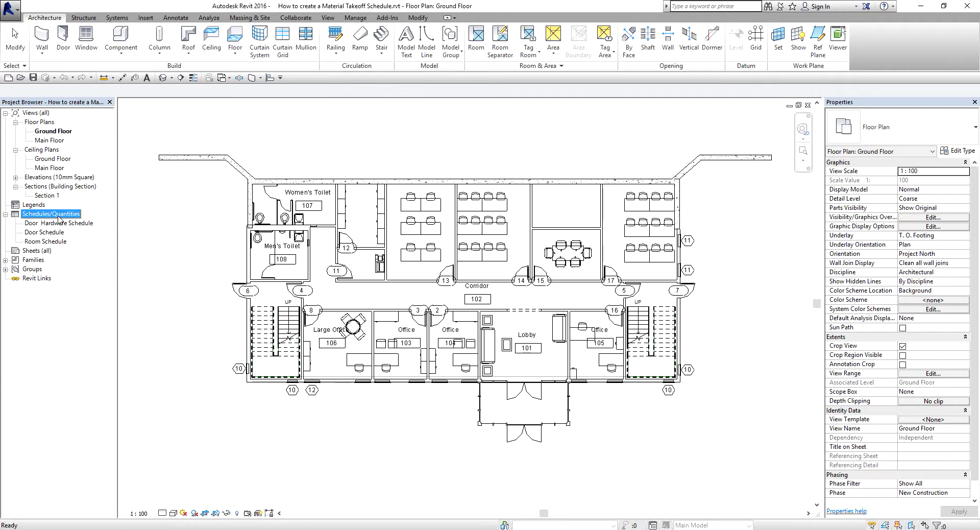
pyautogui.rightClick(61, 219)
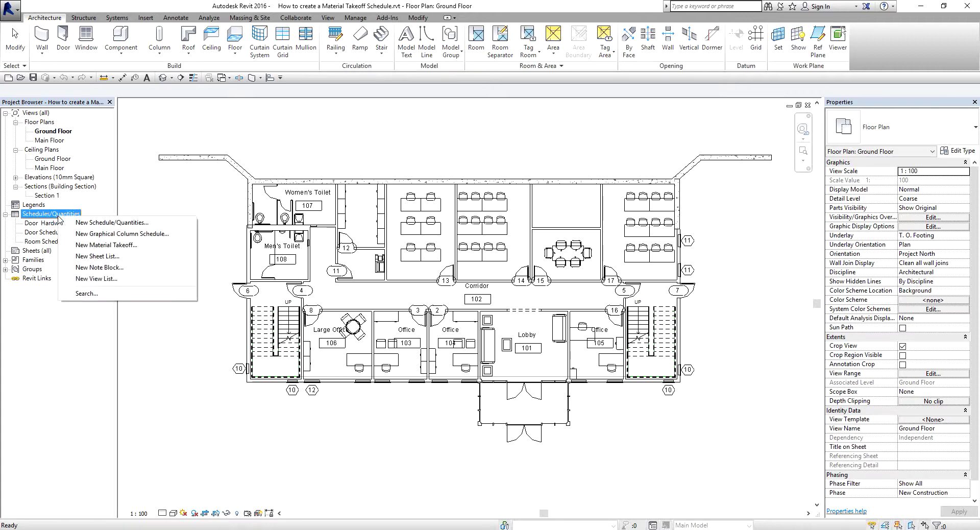
pyautogui.click(89, 247)
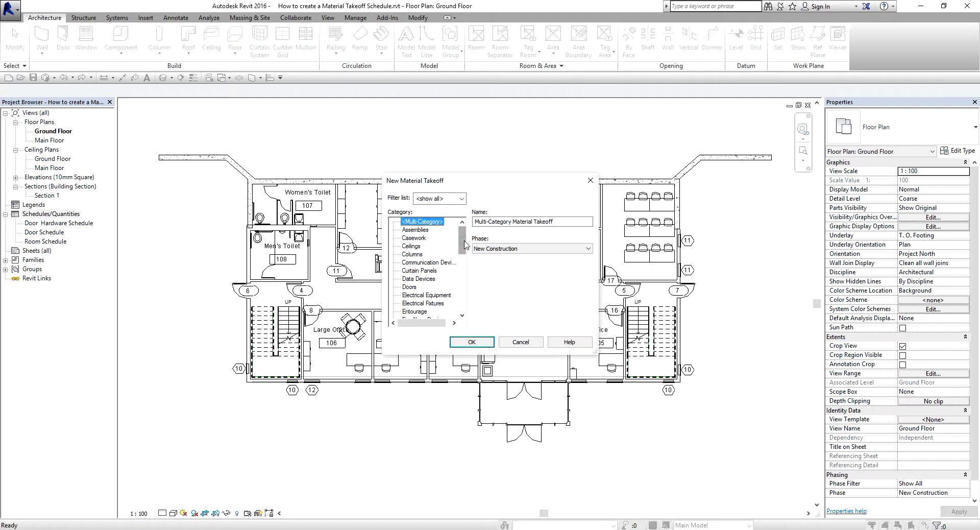
pyautogui.moveTo(465, 244); pyautogui.dragTo(464, 254)
pyautogui.click(411, 254)
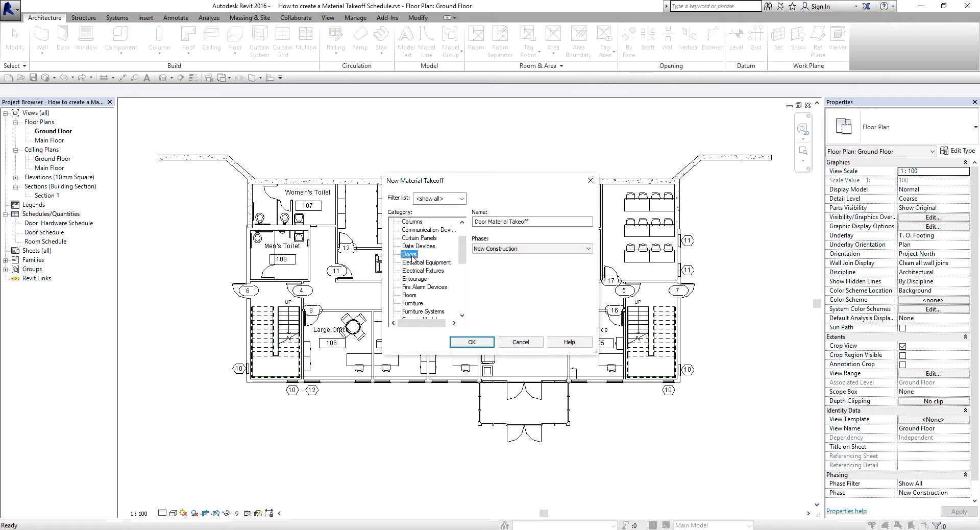
# Prefix the takeoff name with 'Ground Floor' so it reads 'Ground Floor Door Material Takeoff'
pyautogui.click(488, 221)
pyautogui.click(486, 221)
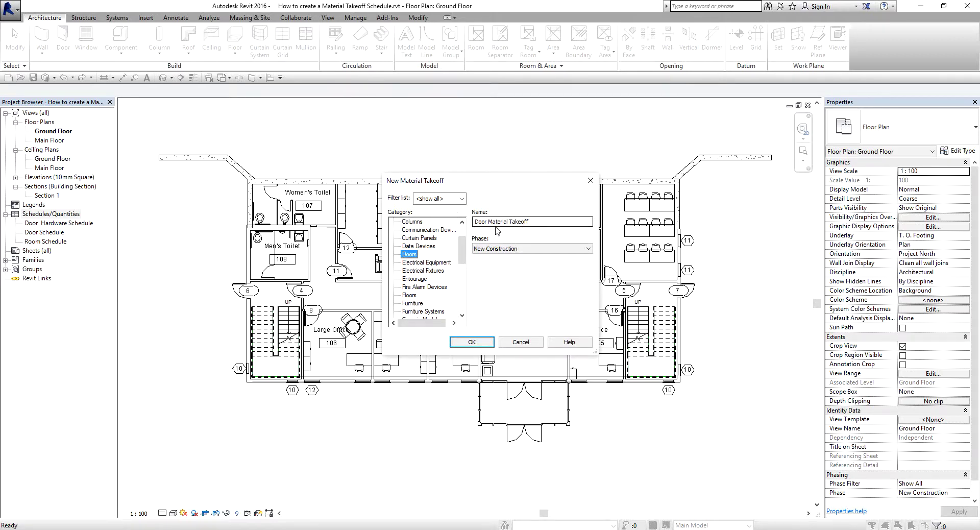
pyautogui.click(475, 221)
pyautogui.write('Ground ')
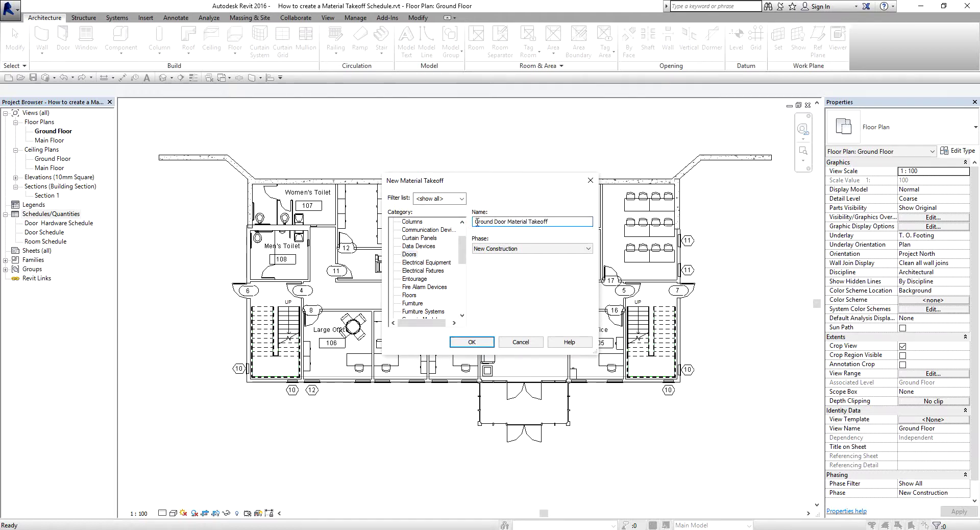
pyautogui.write('Floor')
pyautogui.click(534, 222)
# Add Material: Name, Area, Volume and Mark as the takeoff's columns and open the schedule
pyautogui.click(487, 346)
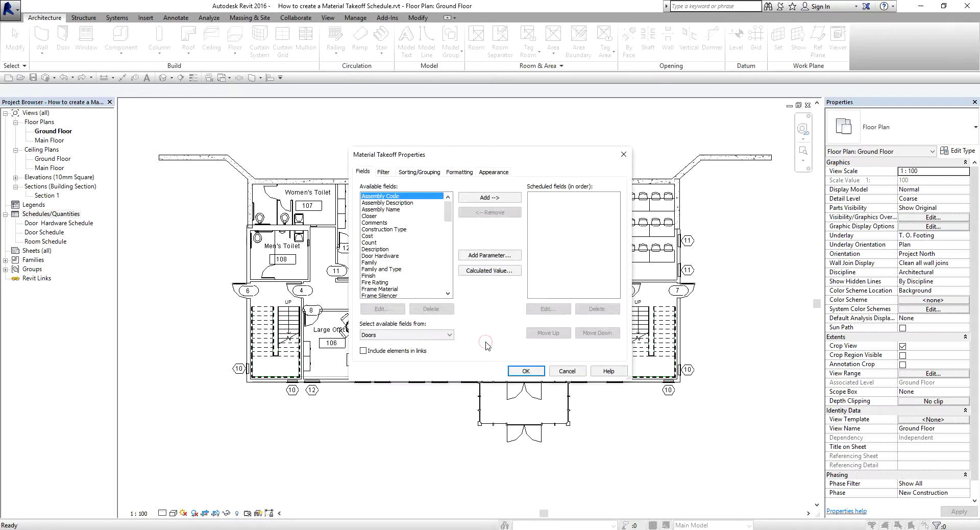
pyautogui.moveTo(424, 162); pyautogui.dragTo(381, 131)
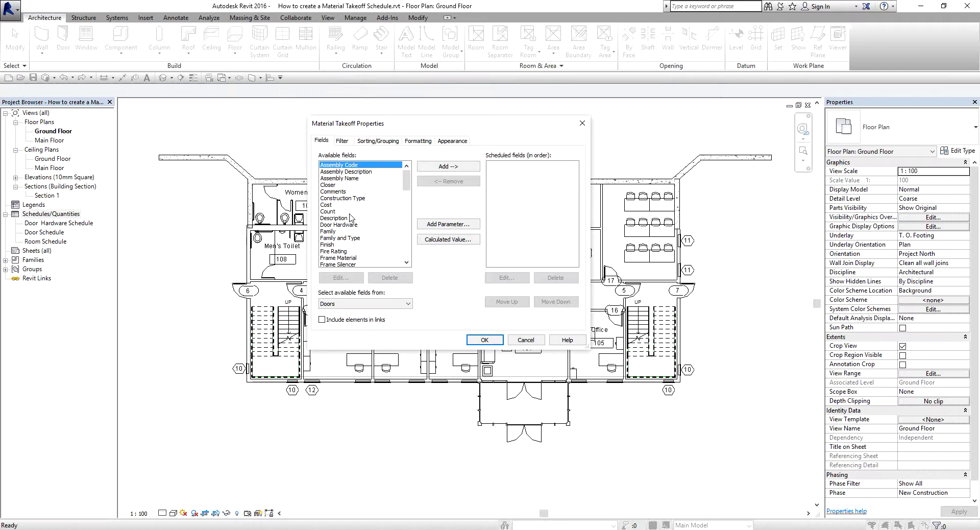
pyautogui.moveTo(407, 182); pyautogui.dragTo(410, 218)
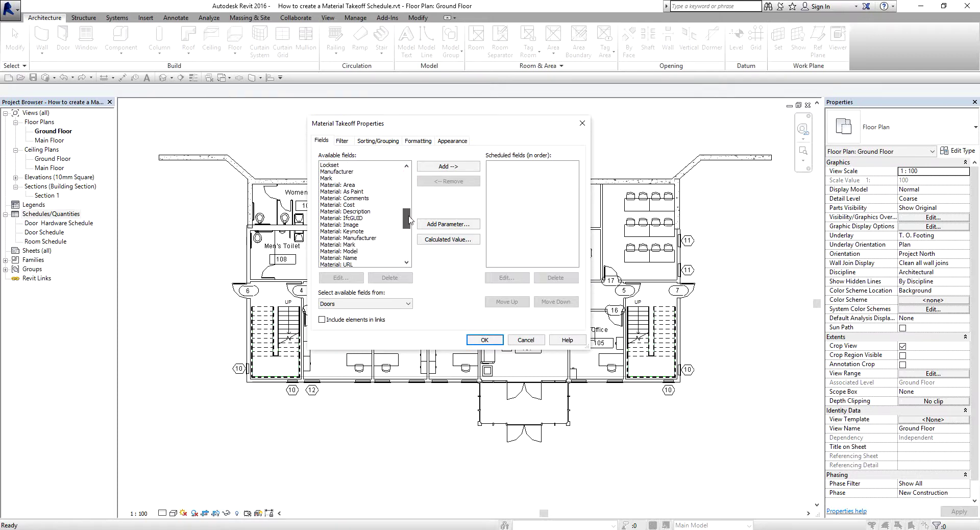
pyautogui.click(350, 245)
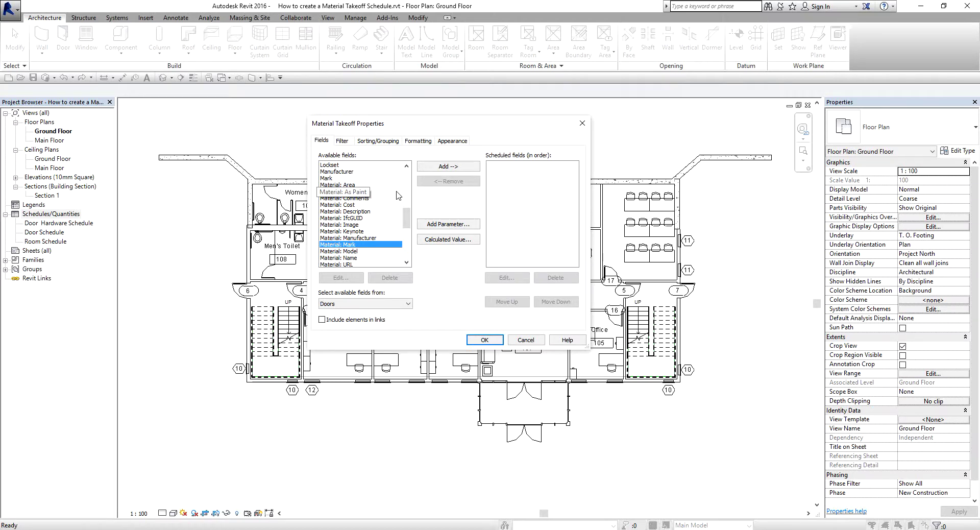
pyautogui.click(345, 258)
pyautogui.doubleClick(345, 259)
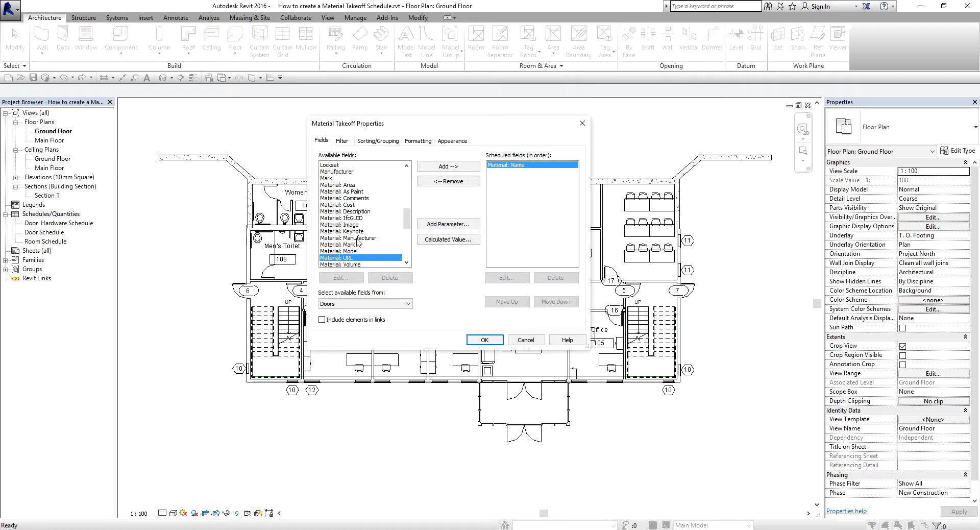
pyautogui.doubleClick(348, 185)
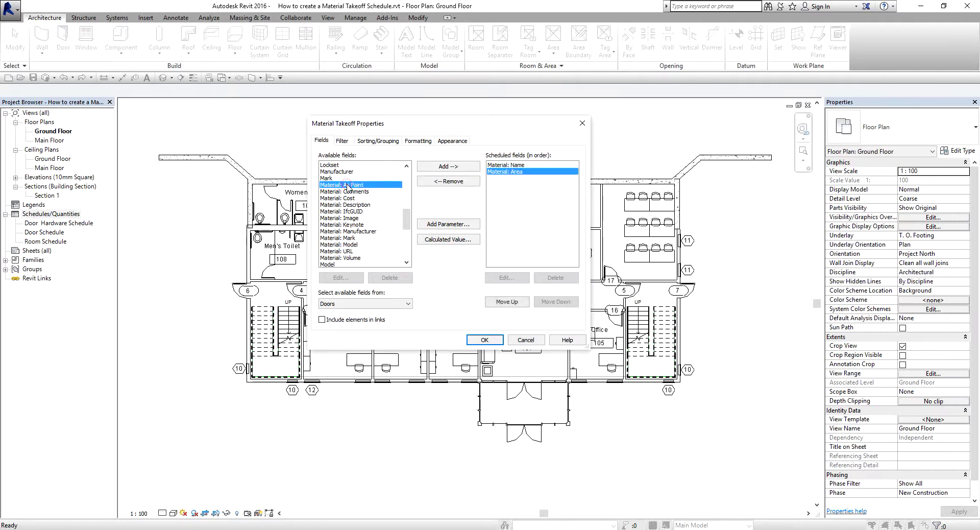
pyautogui.doubleClick(349, 258)
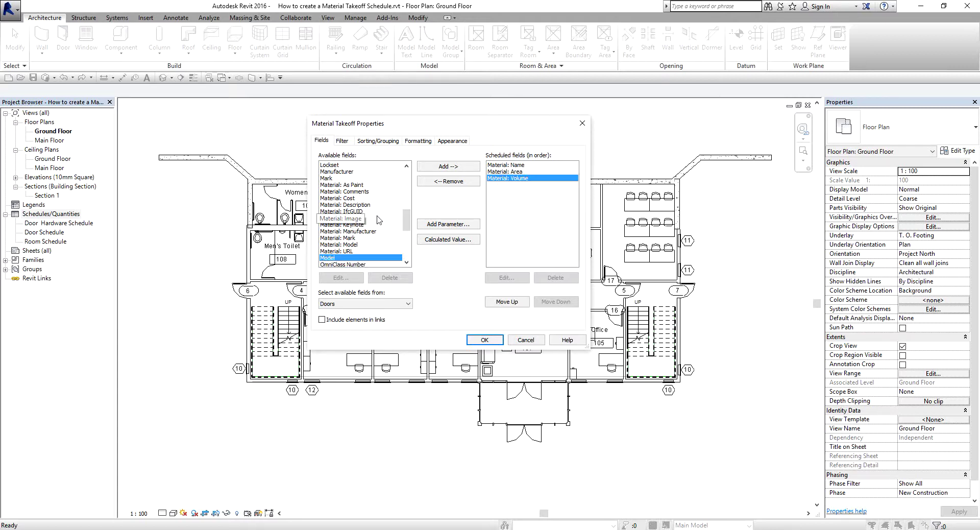
pyautogui.doubleClick(352, 237)
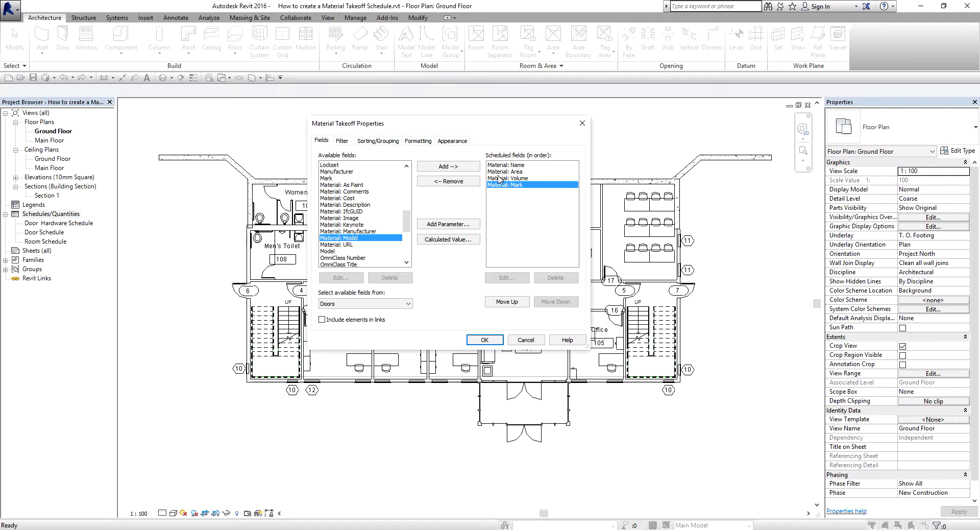
pyautogui.click(479, 344)
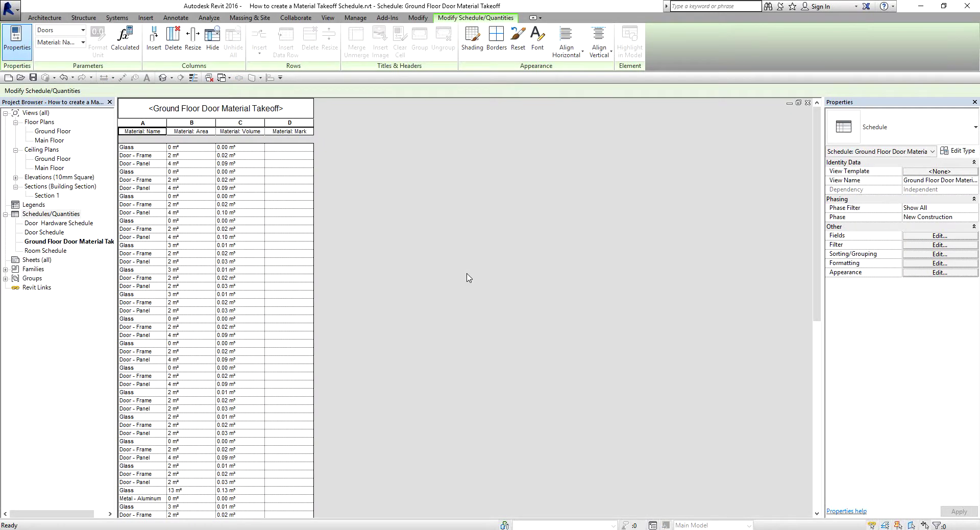
# Enter G as the Material: Mark for the Glass row
pyautogui.click(964, 273)
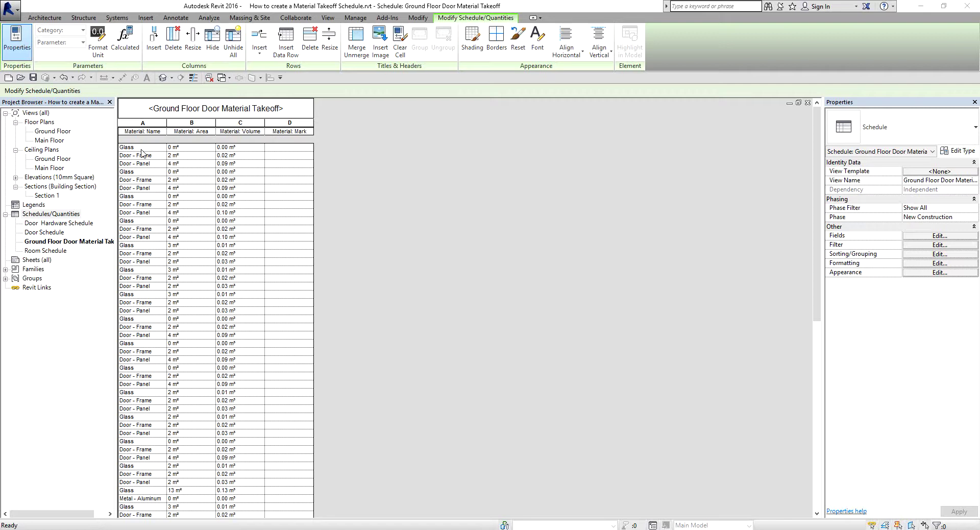
pyautogui.click(285, 148)
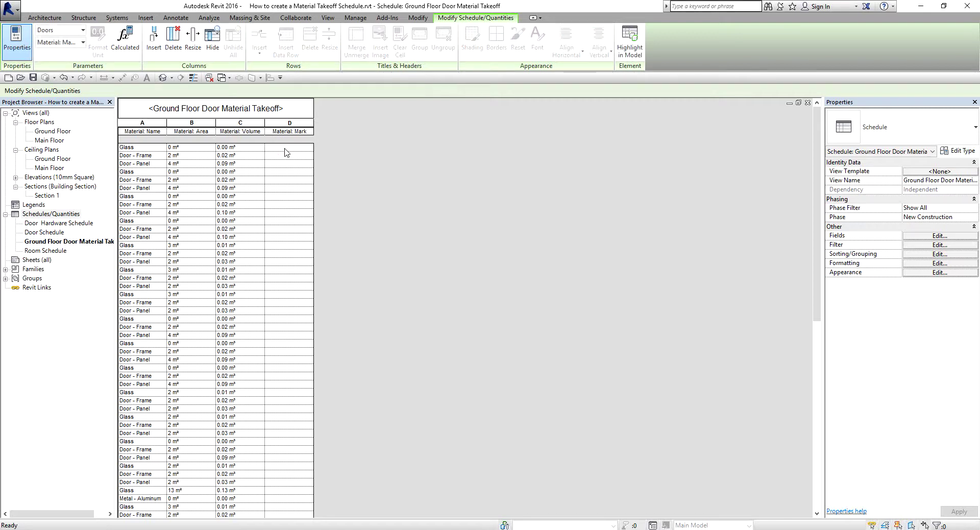
pyautogui.write('G')
pyautogui.press('Return')
pyautogui.click(274, 174)
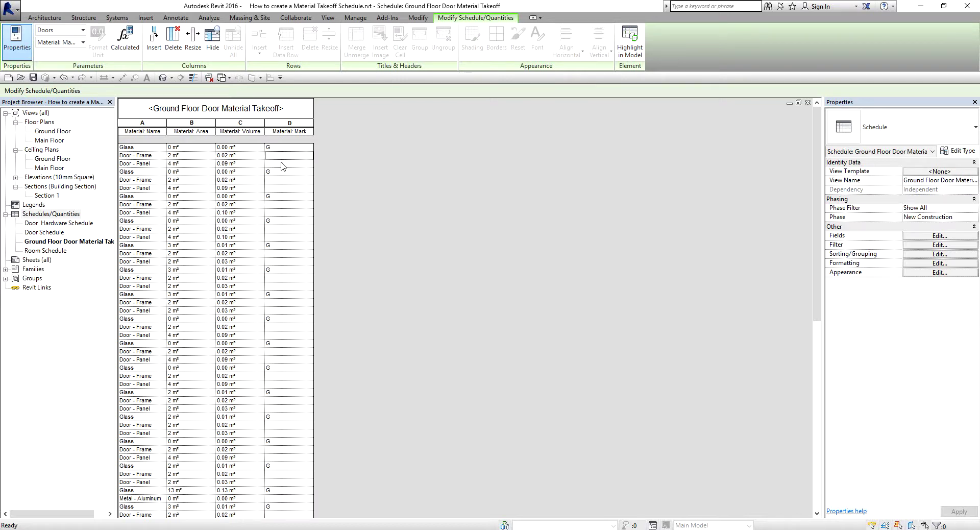
pyautogui.press('Escape')
# Mark the Door - Frame row DF and the Door - Panel row DP
pyautogui.click(279, 156)
pyautogui.write('DF')
pyautogui.press('Return')
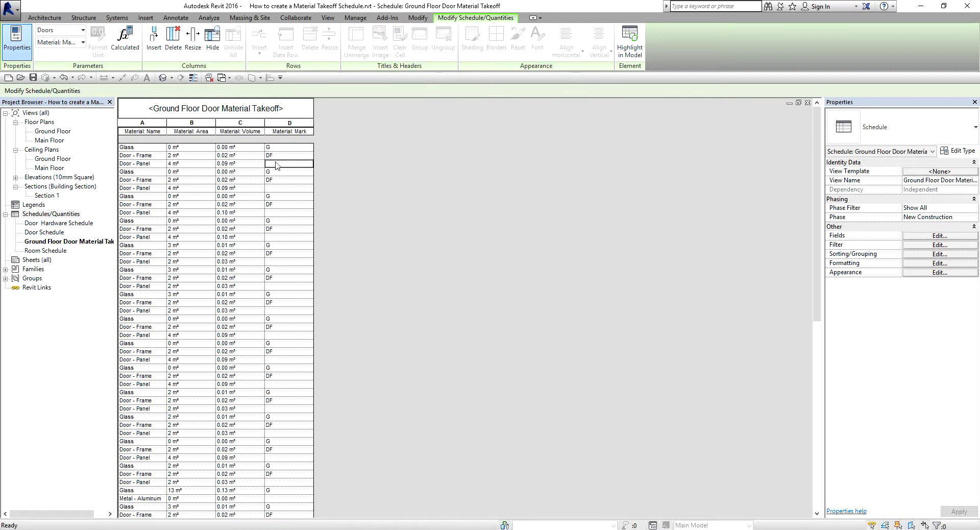
pyautogui.click(275, 164)
pyautogui.press('Return')
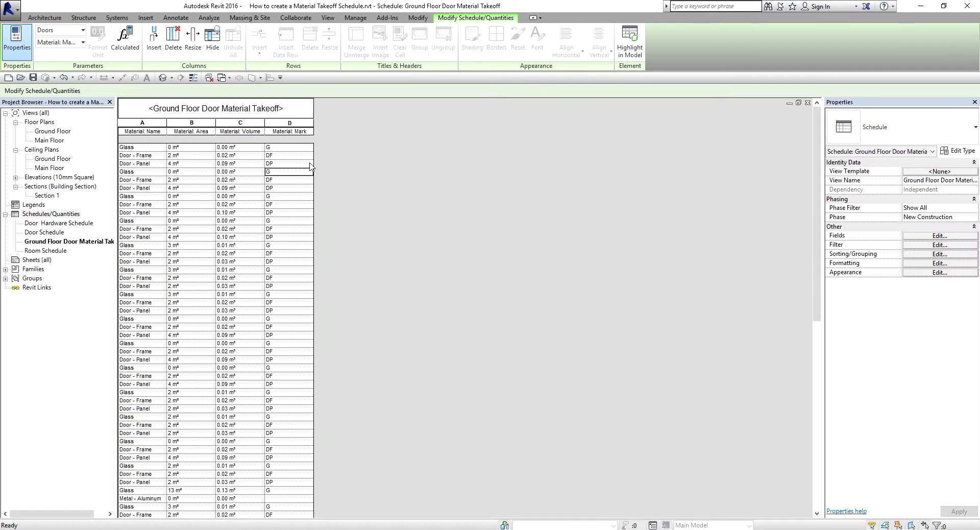
pyautogui.click(383, 234)
pyautogui.scroll(-10, 409, 286)
pyautogui.scroll(10, 411, 288)
pyautogui.doubleClick(67, 132)
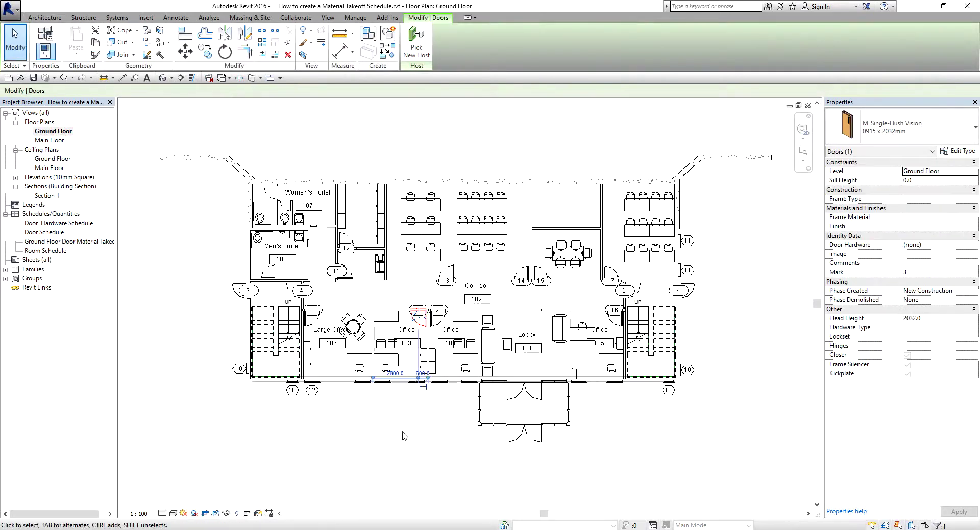
pyautogui.click(462, 442)
pyautogui.scroll(4, 431, 332)
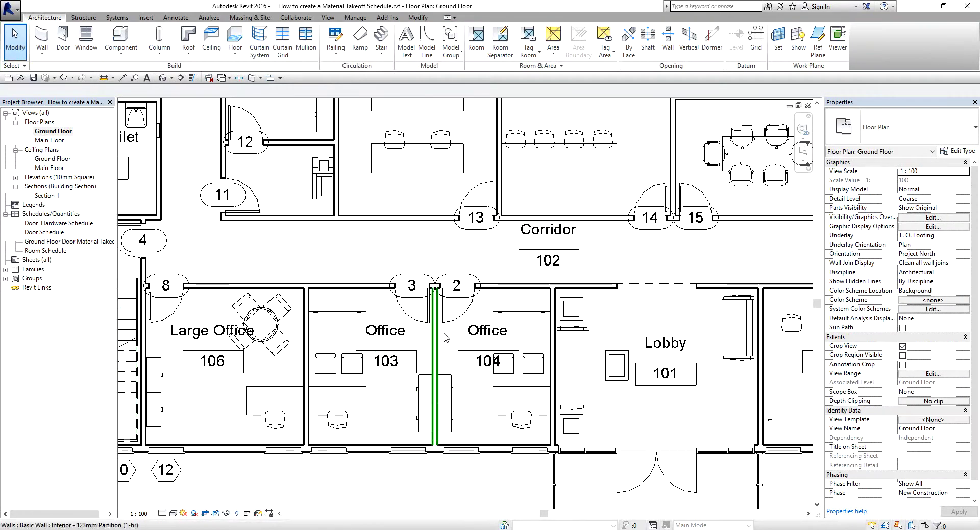
pyautogui.click(418, 322)
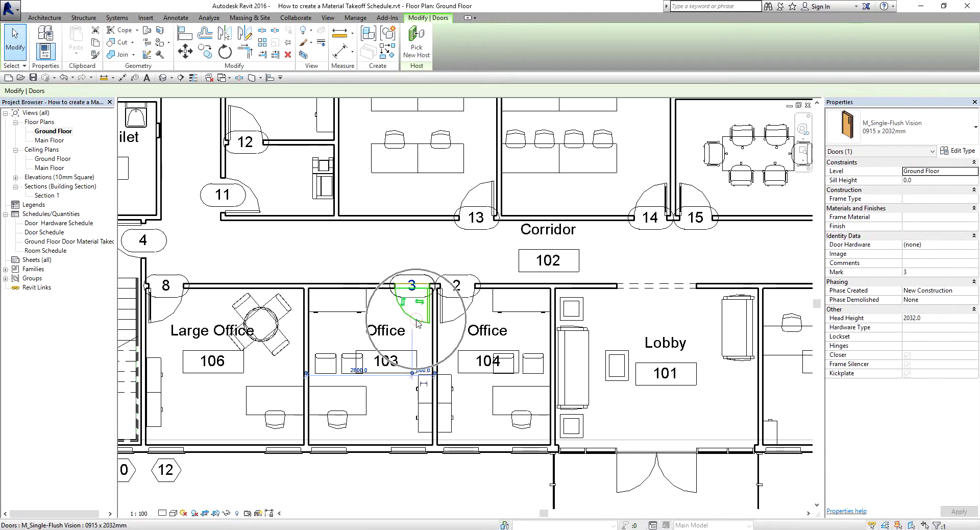
pyautogui.click(957, 152)
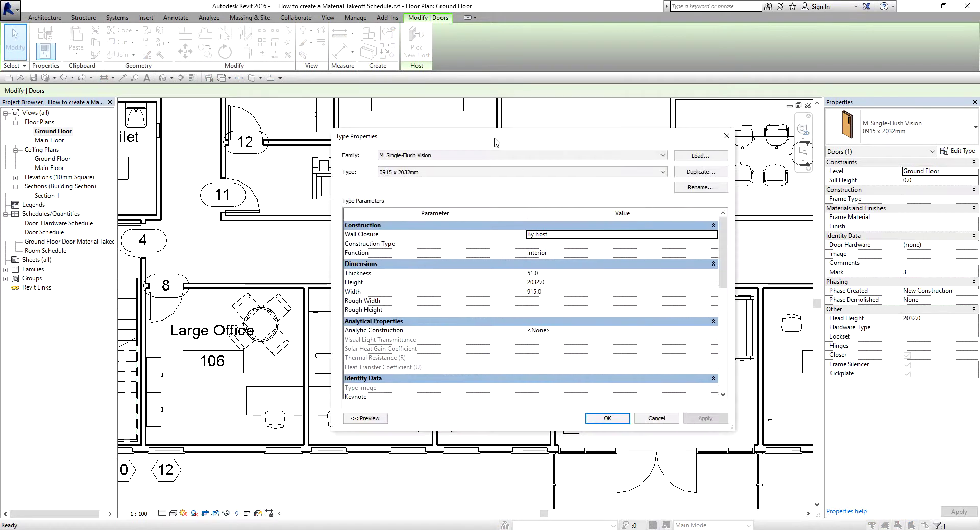
pyautogui.moveTo(539, 207); pyautogui.dragTo(539, 304)
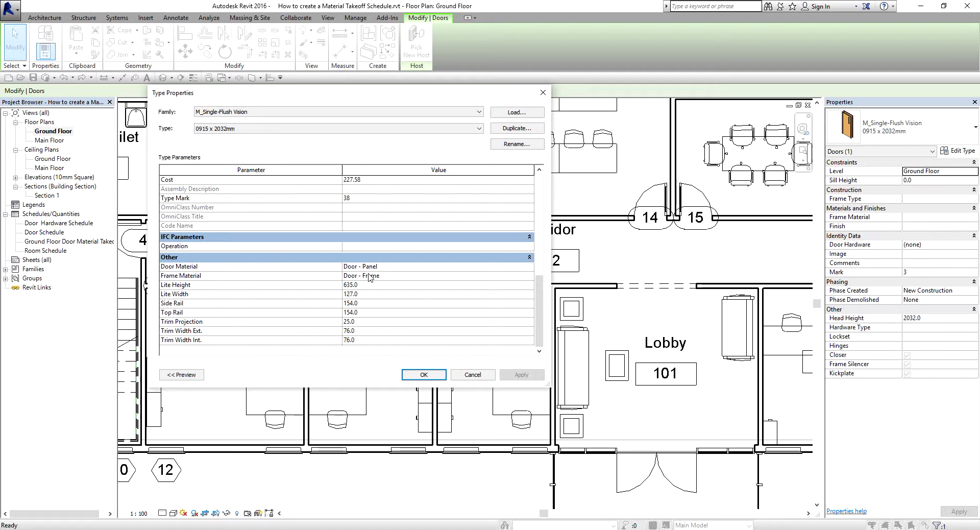
pyautogui.scroll(10, 377, 286)
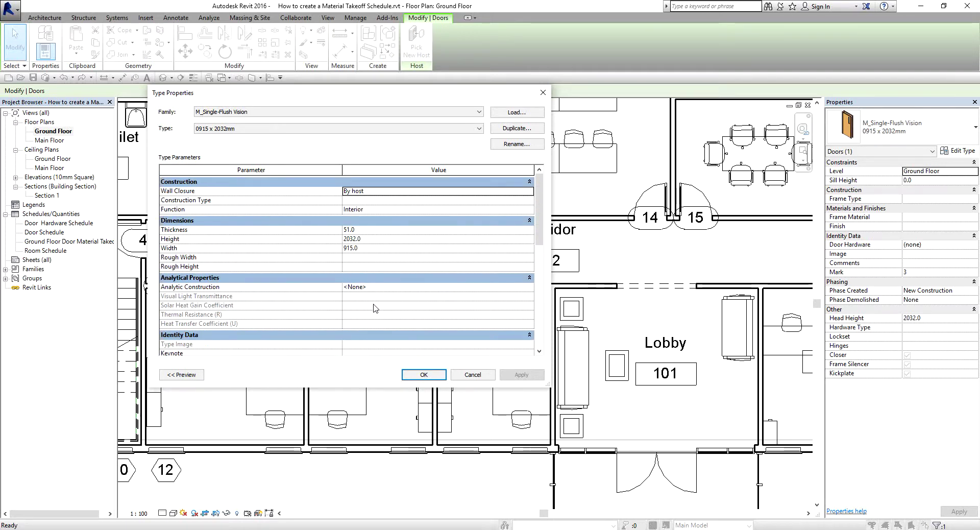
pyautogui.scroll(-10, 376, 307)
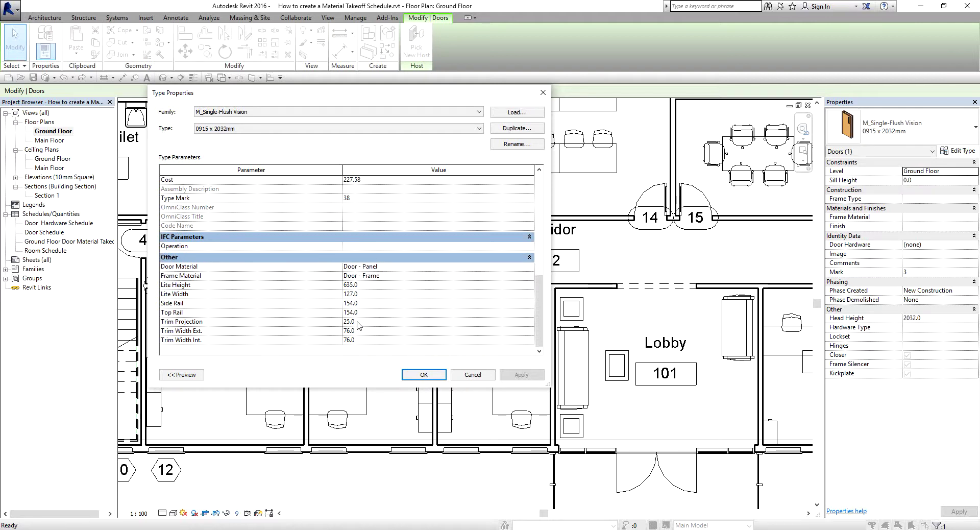
pyautogui.click(472, 375)
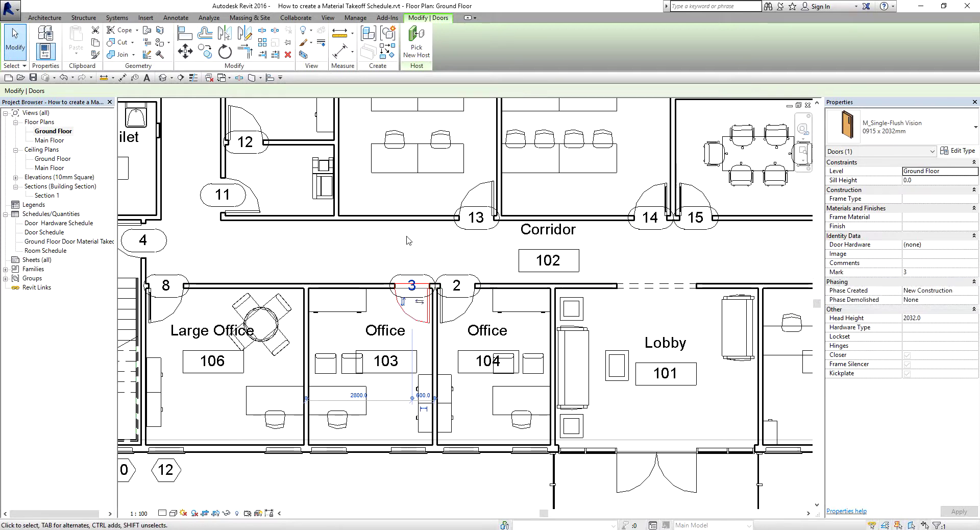
pyautogui.click(365, 257)
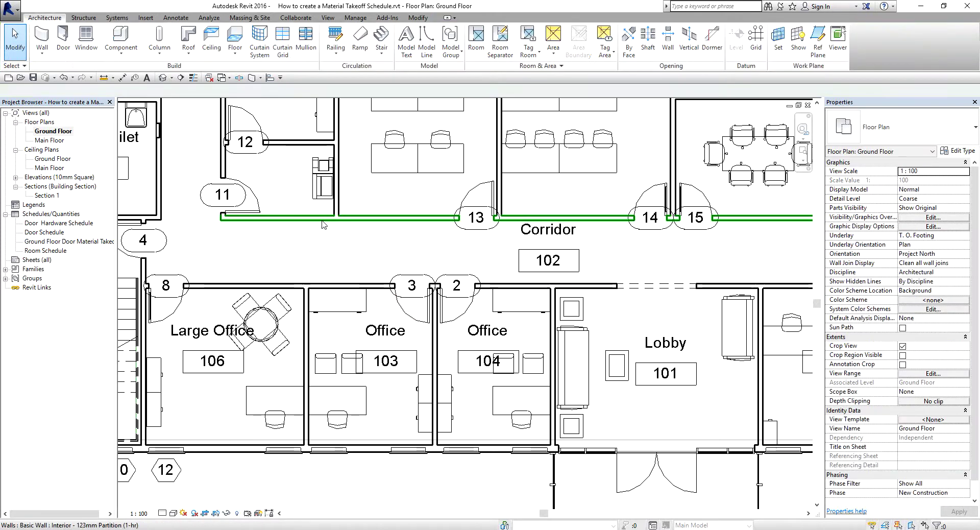
# Reopen the Ground Floor Door Material Takeoff schedule and dismiss the Java update notification
pyautogui.doubleClick(72, 243)
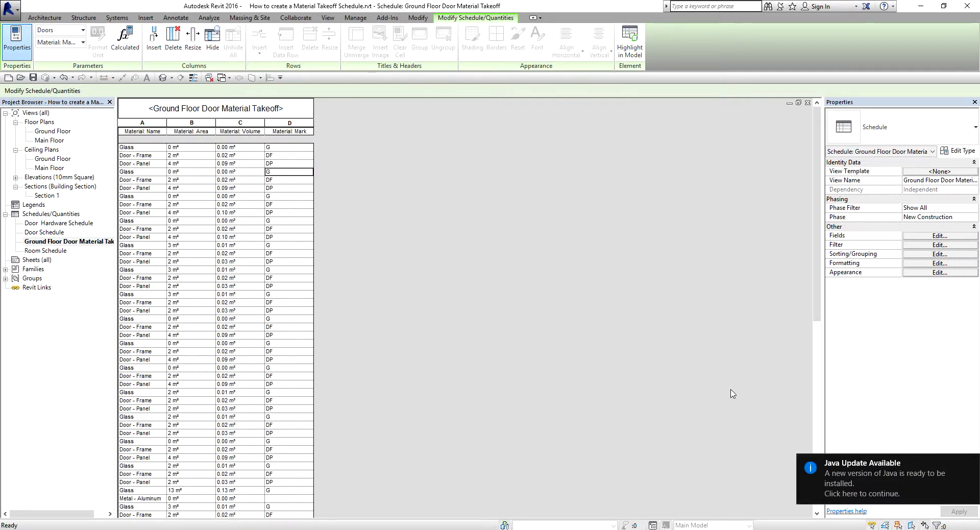
pyautogui.click(971, 462)
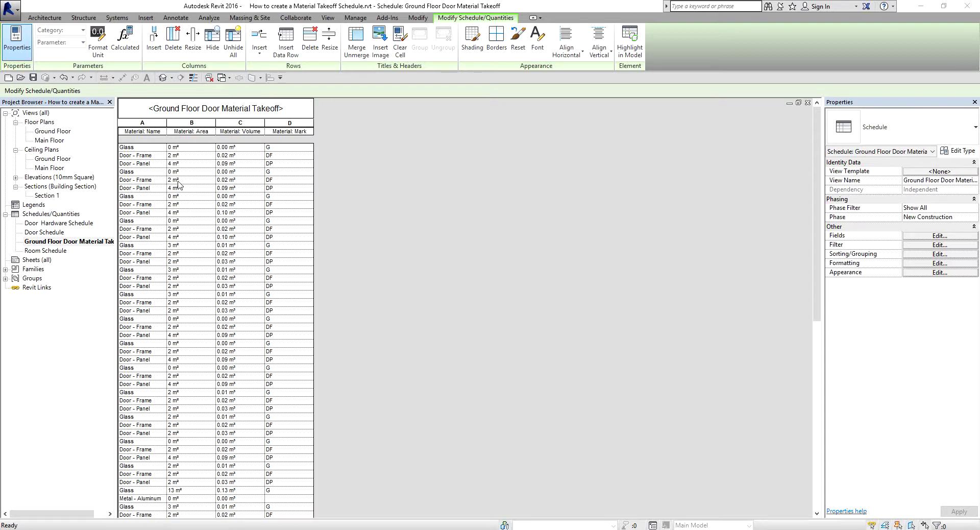
pyautogui.click(919, 254)
pyautogui.click(146, 135)
# Sort the takeoff schedule ascending by Material: Name
pyautogui.click(927, 257)
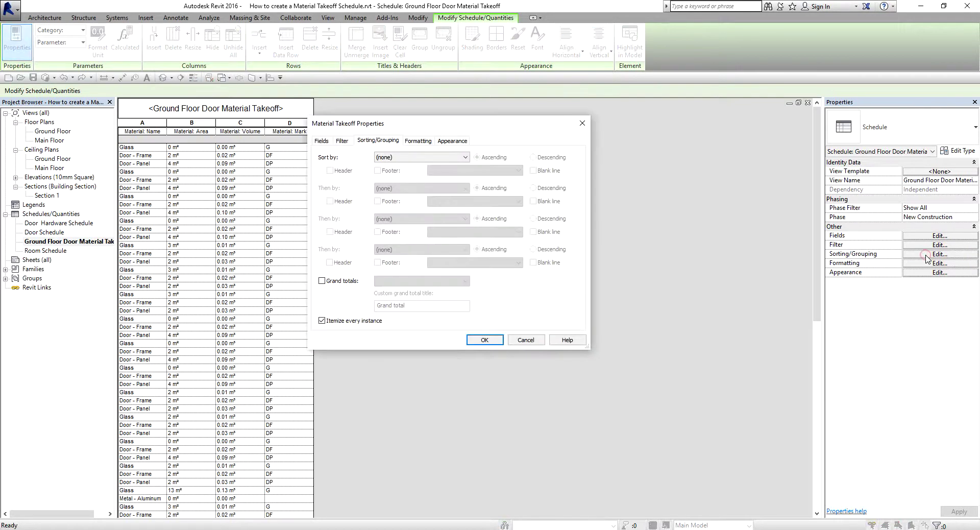
pyautogui.click(396, 158)
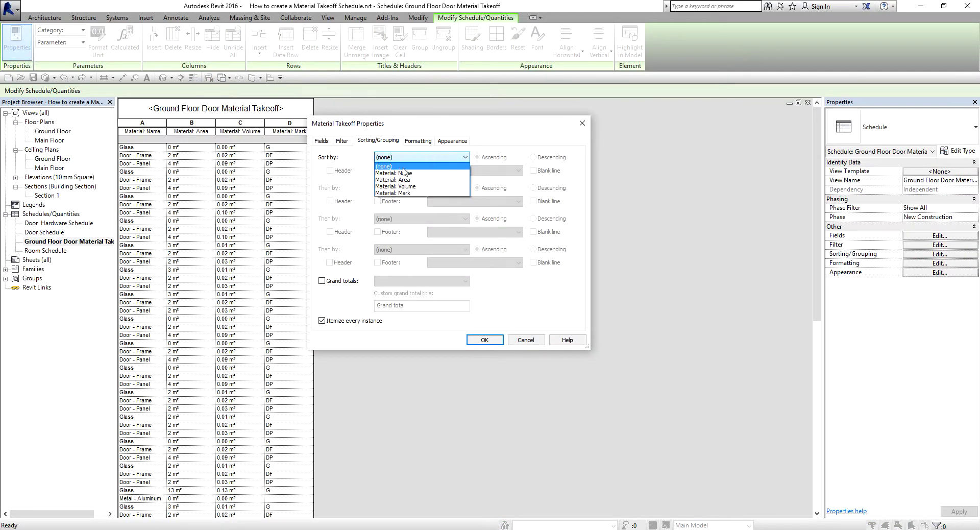
pyautogui.click(404, 174)
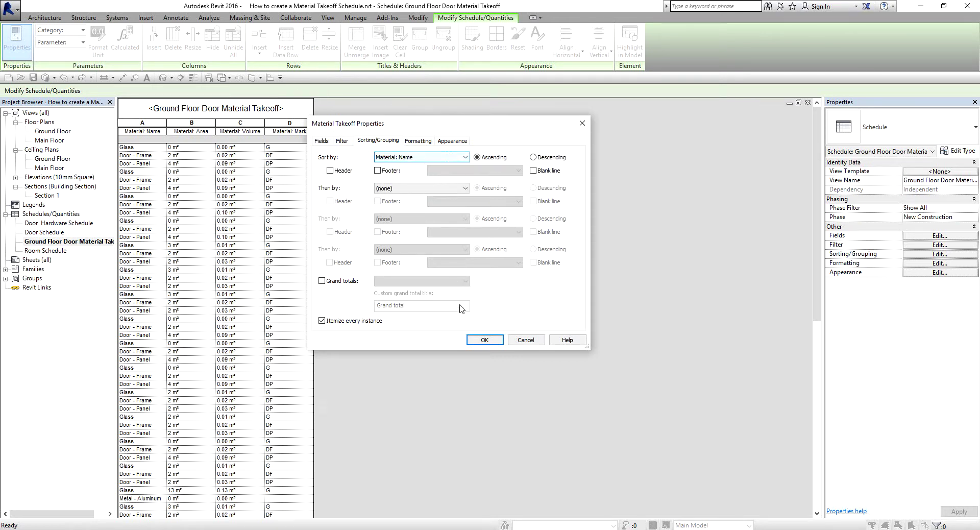
pyautogui.click(482, 341)
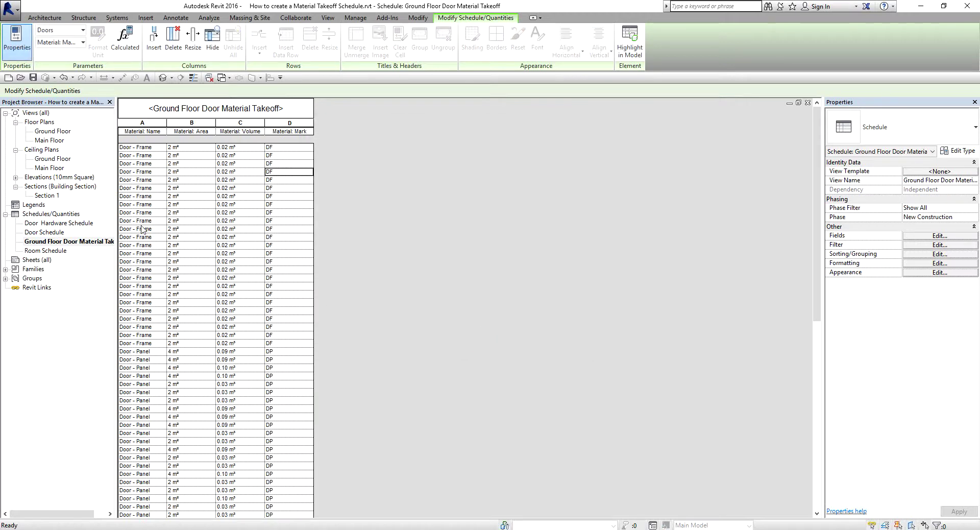
# Scroll through the sorted schedule to check the material grouping order
pyautogui.scroll(-15, 158, 342)
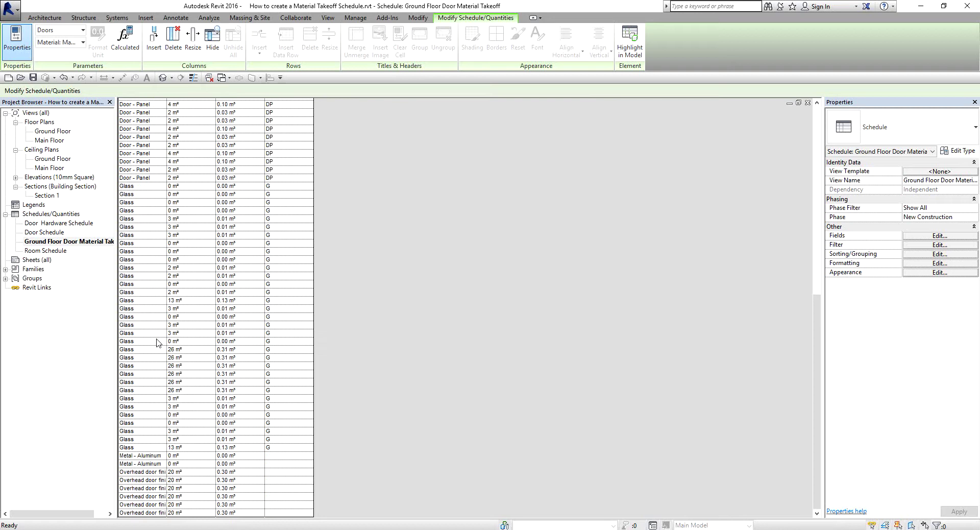
pyautogui.scroll(15, 158, 342)
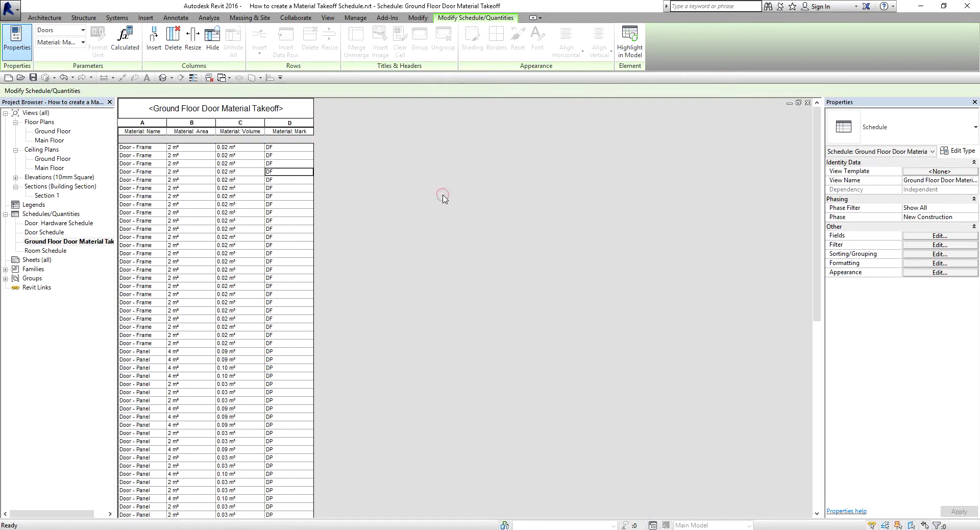
# Launch the schedule export as delimited text, proposed as Ground Floor Door Material Takeoff.txt
pyautogui.click(16, 21)
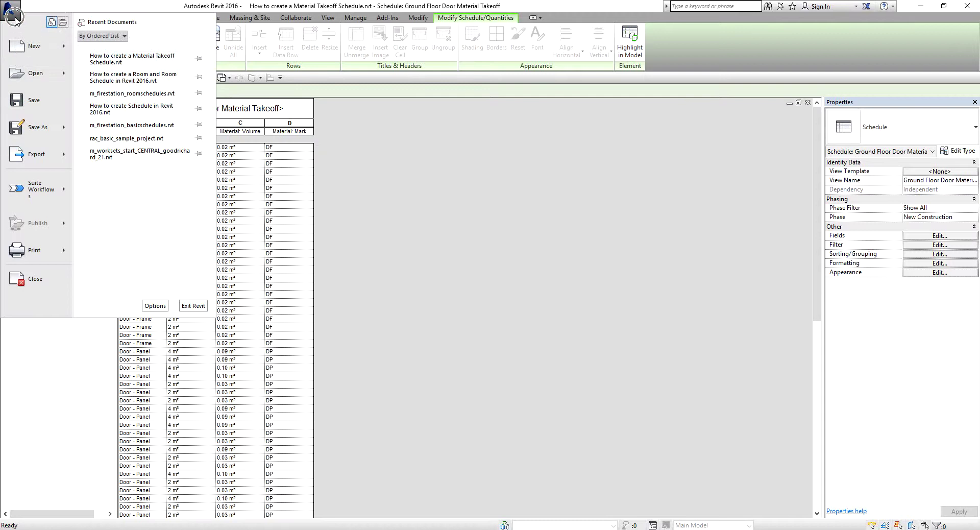
pyautogui.click(61, 157)
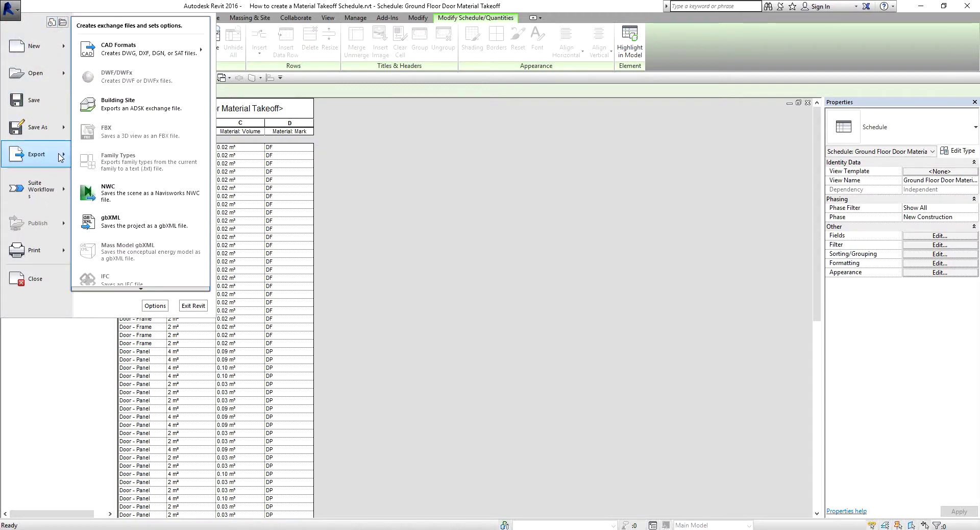
pyautogui.scroll(-4, 140, 288)
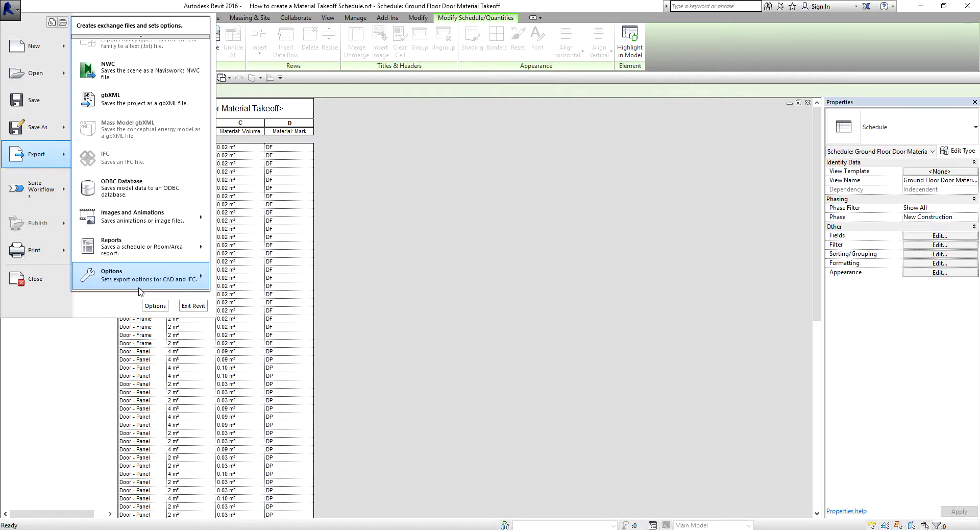
pyautogui.click(157, 255)
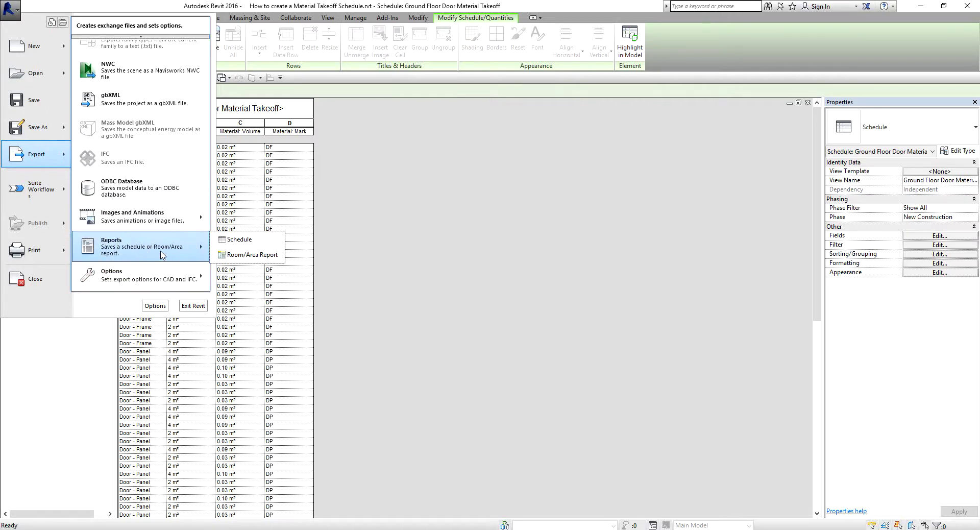
pyautogui.click(232, 244)
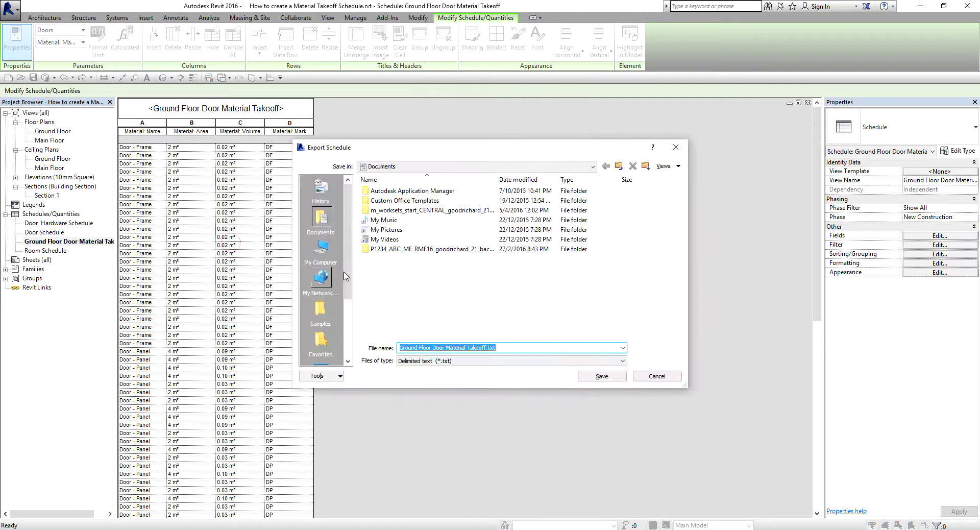
# Save the delimited text export of the takeoff to the Desktop
pyautogui.click(401, 166)
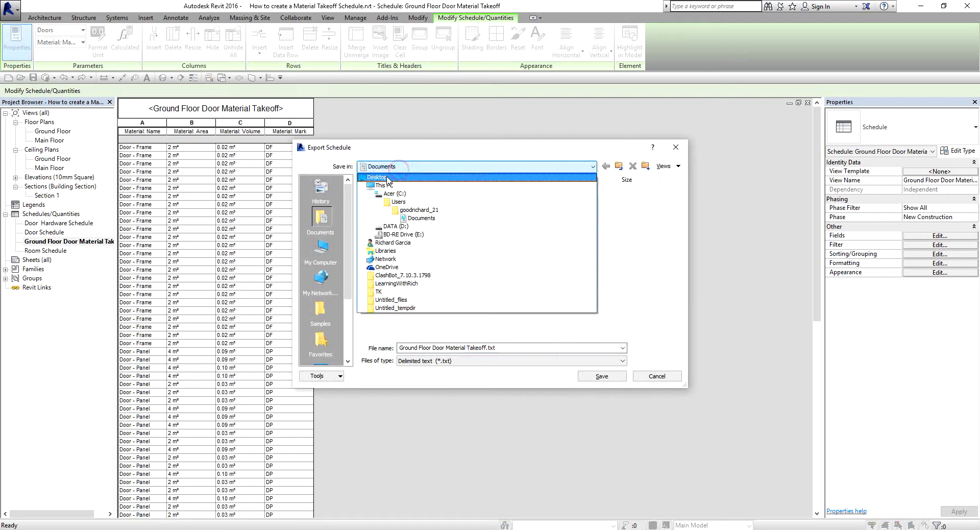
pyautogui.click(387, 177)
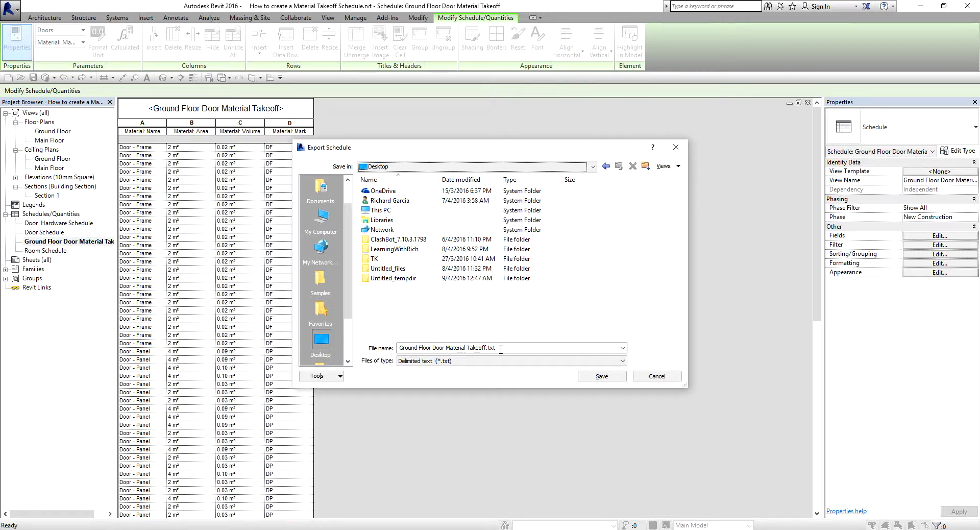
pyautogui.click(428, 364)
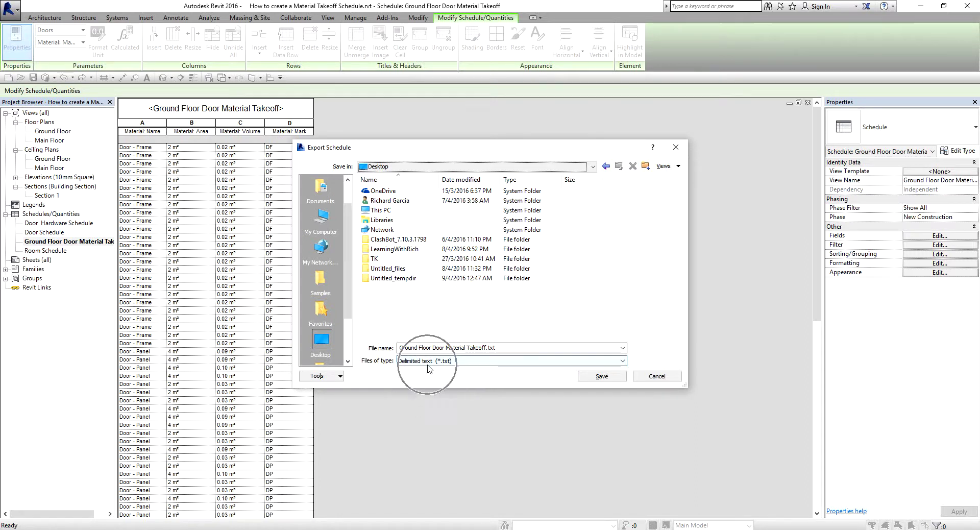
pyautogui.click(599, 378)
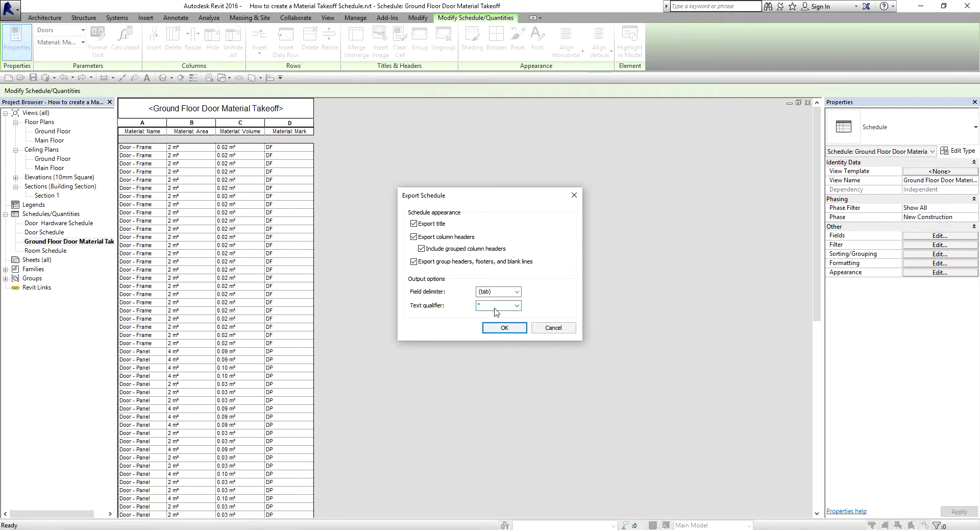
# Export the schedule tab-delimited with a single-quote (') text qualifier
pyautogui.click(834, 325)
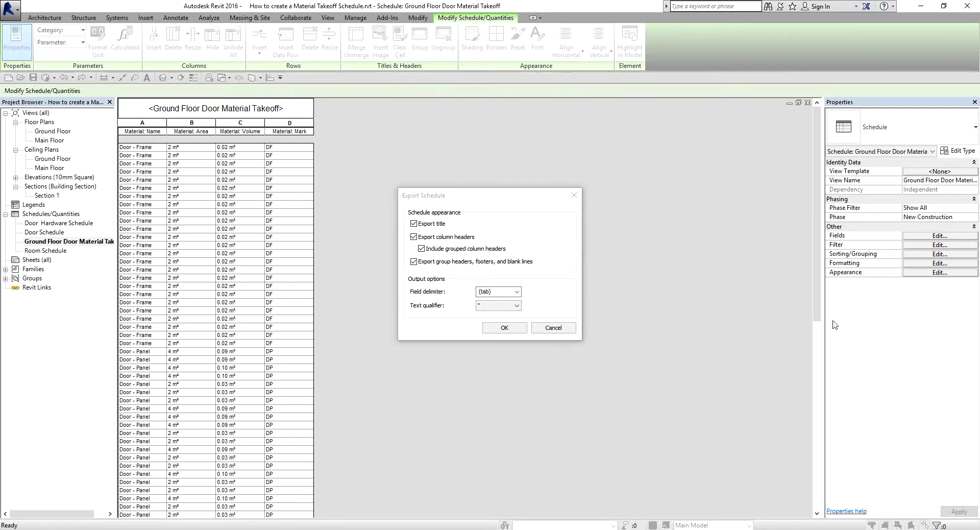
pyautogui.click(500, 306)
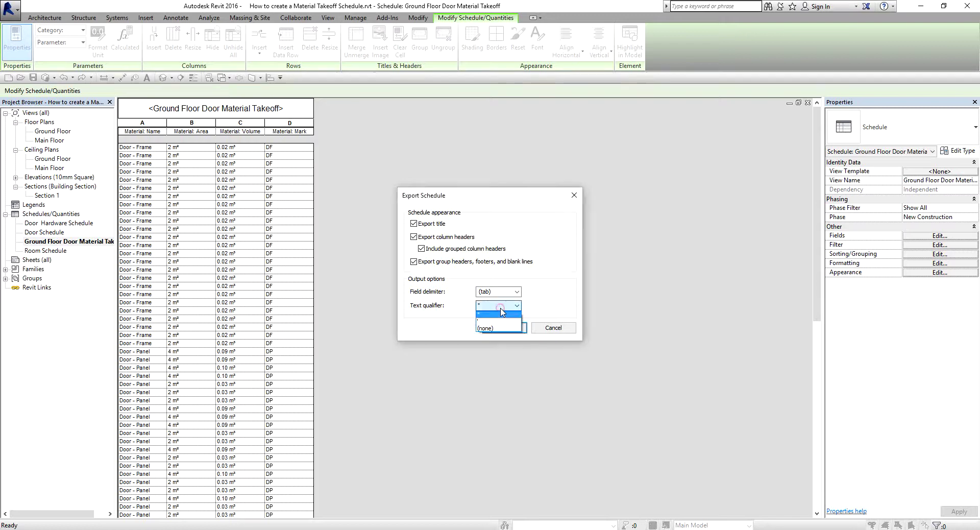
pyautogui.click(486, 320)
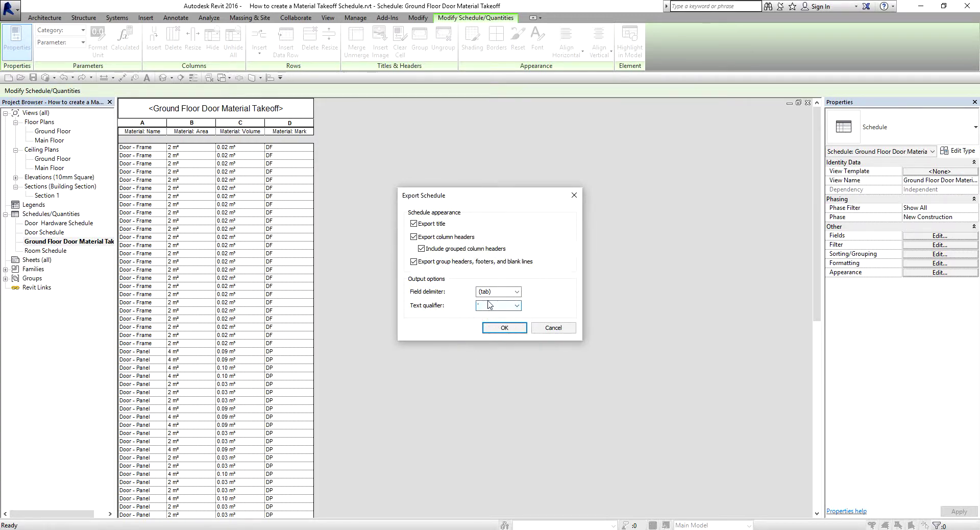
pyautogui.click(505, 328)
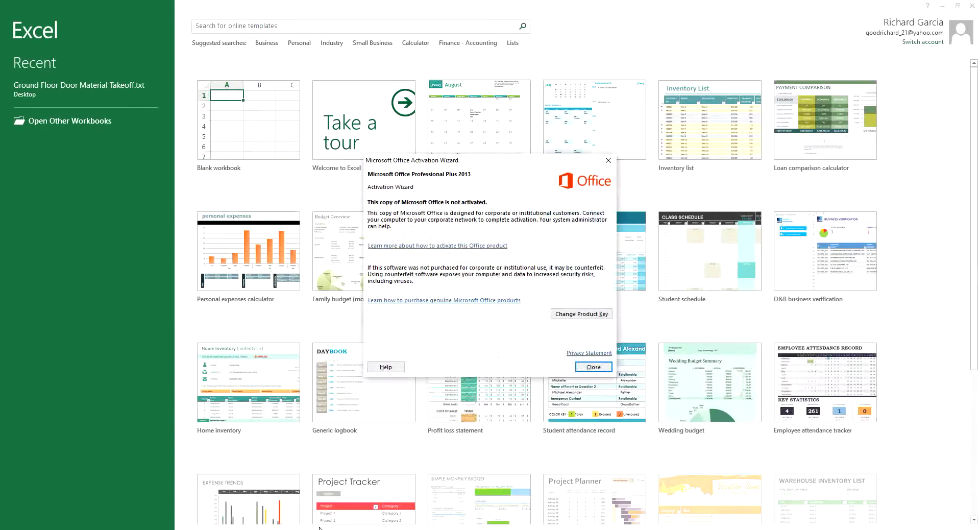
# Dismiss Excel's activation notice and browse the Desktop with All Files (*.*) shown
pyautogui.click(596, 369)
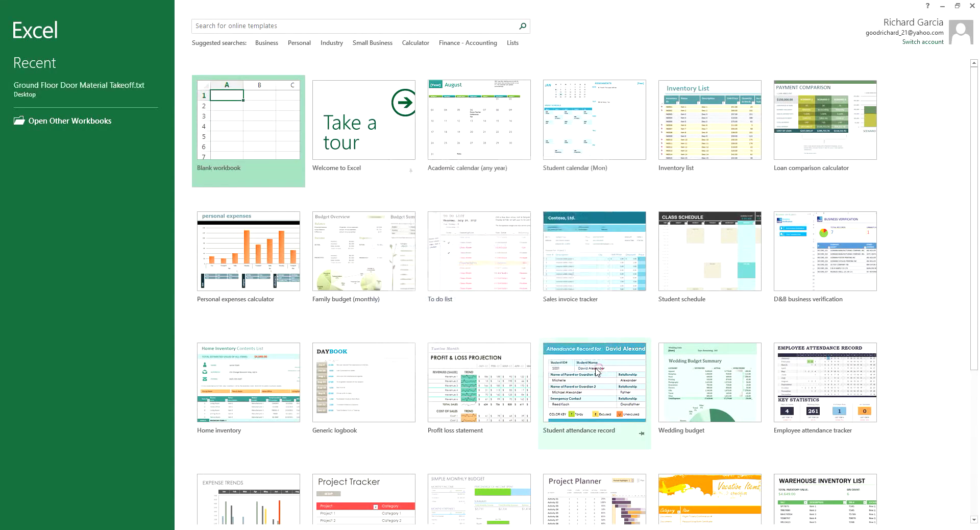
pyautogui.click(99, 124)
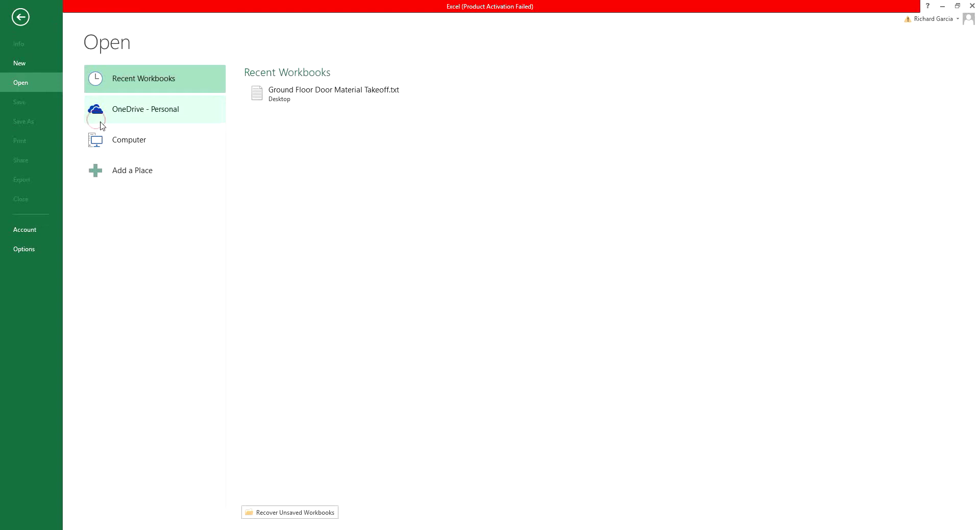
pyautogui.click(135, 143)
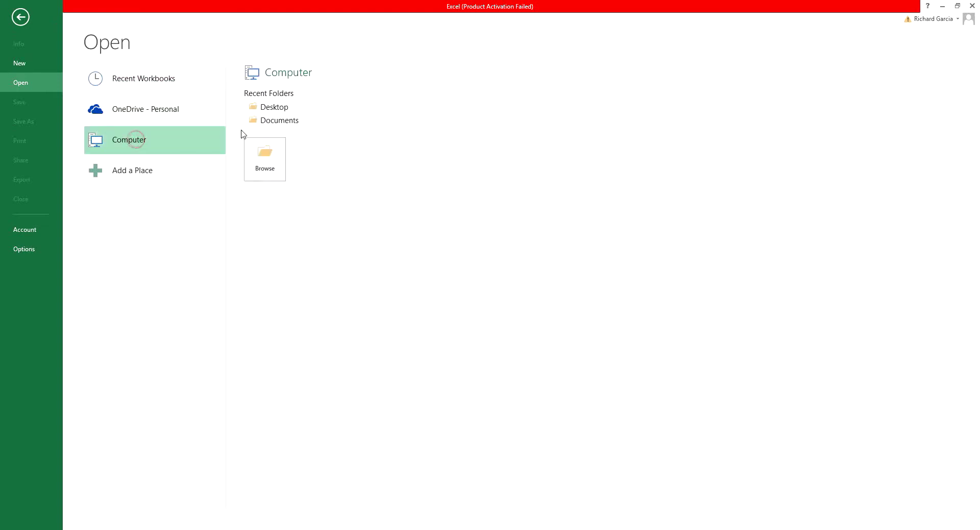
pyautogui.click(268, 107)
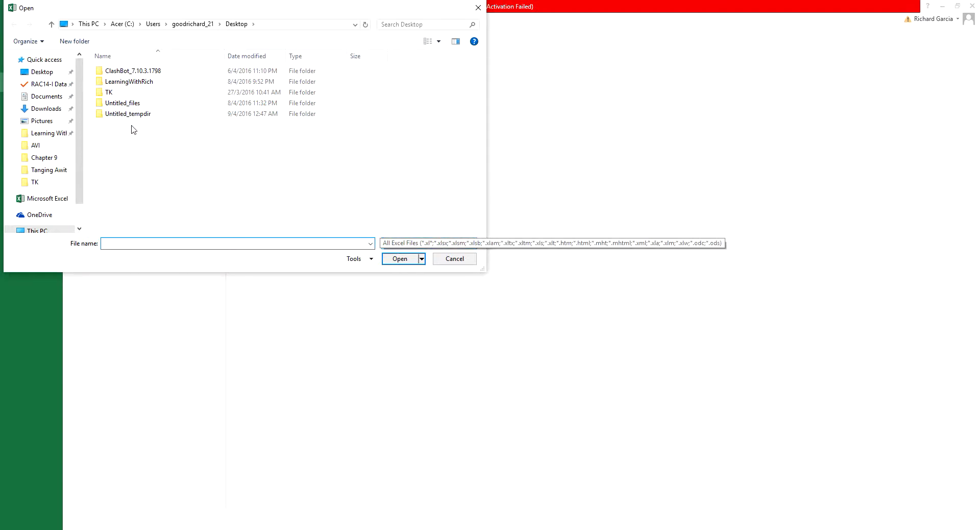
pyautogui.click(403, 244)
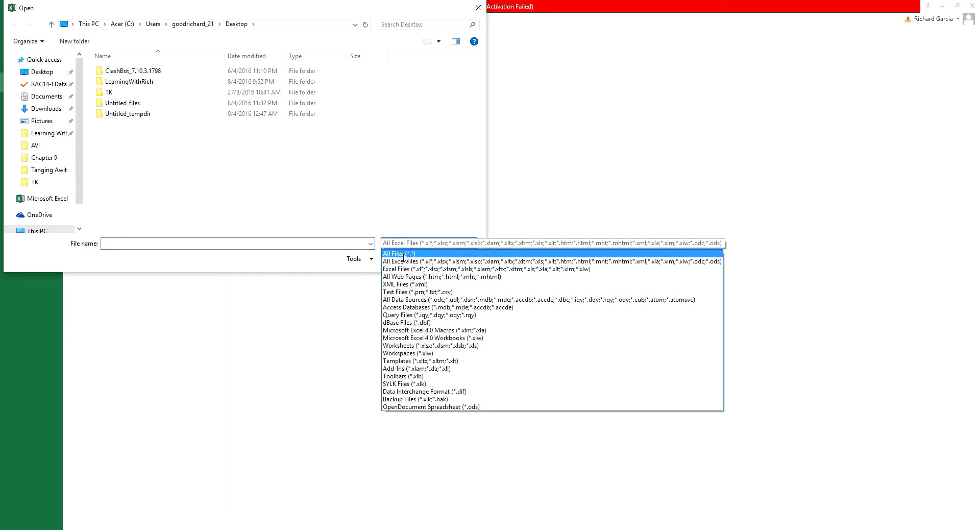
pyautogui.click(404, 255)
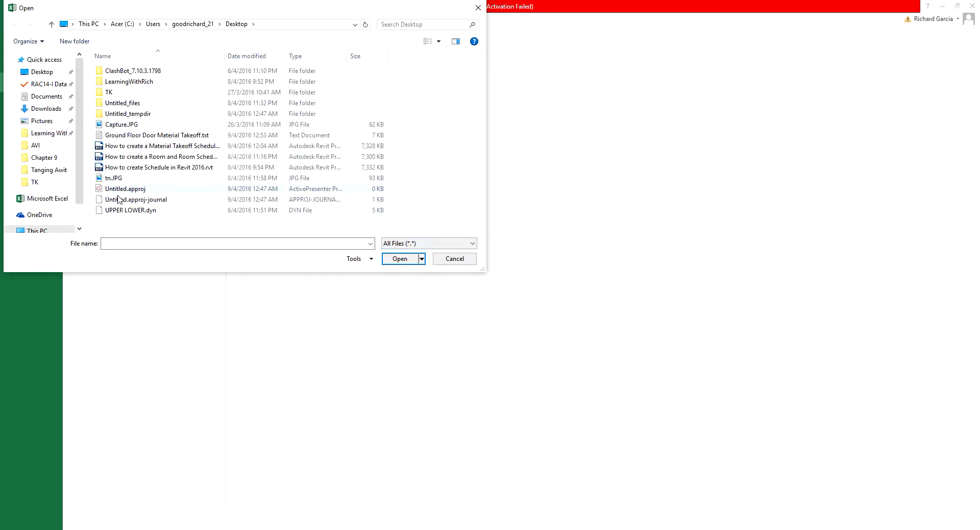
# Open Ground Floor Door Material Takeoff.txt and complete the Text Import Wizard
pyautogui.click(121, 136)
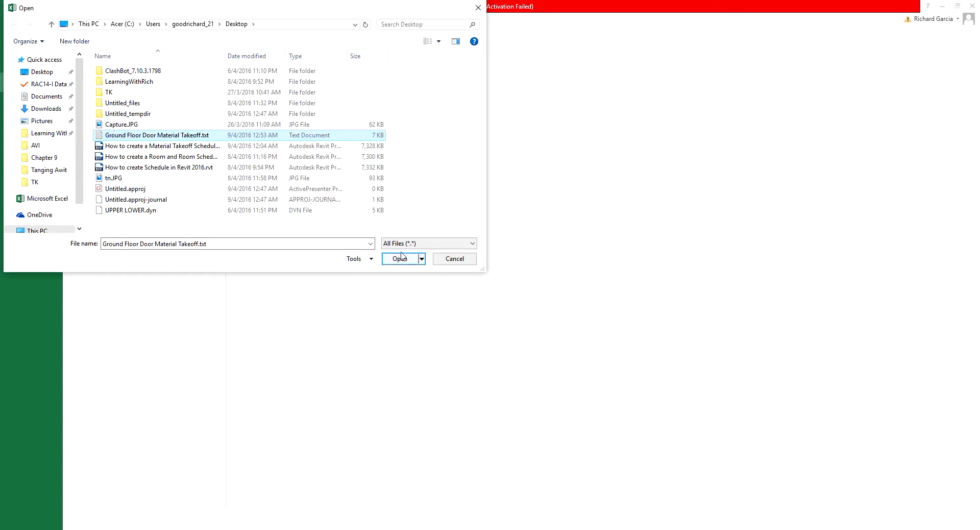
pyautogui.click(400, 260)
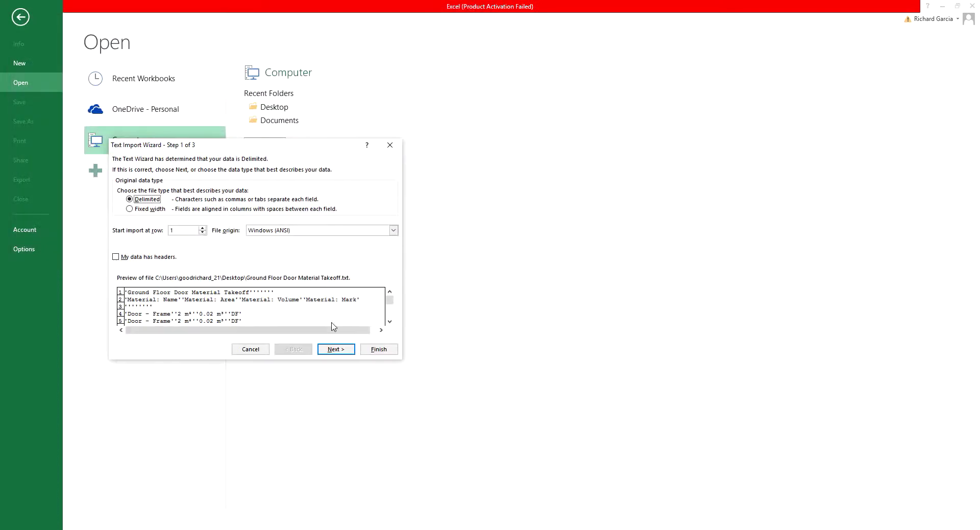
pyautogui.click(379, 350)
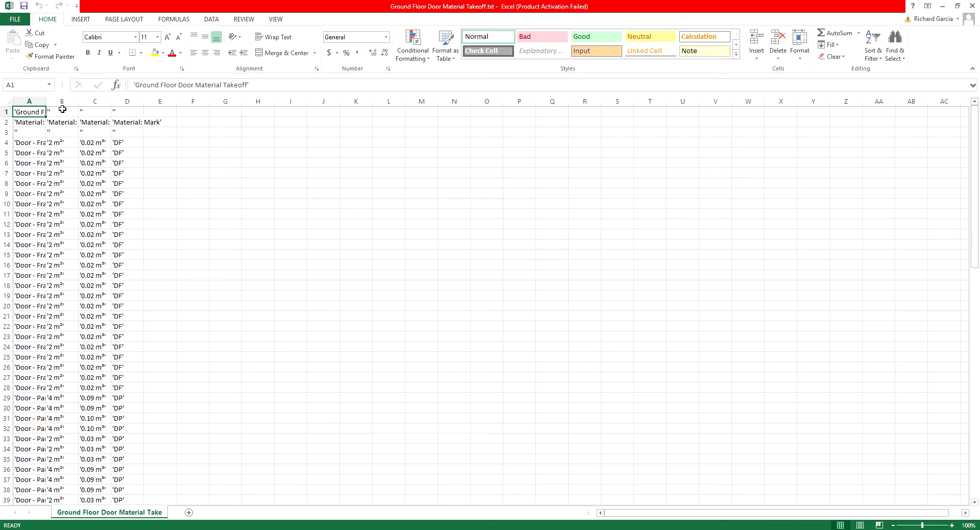
# AutoFit Excel columns A, B, C and D so the Material: Area and Volume headers show in full
pyautogui.doubleClick(46, 101)
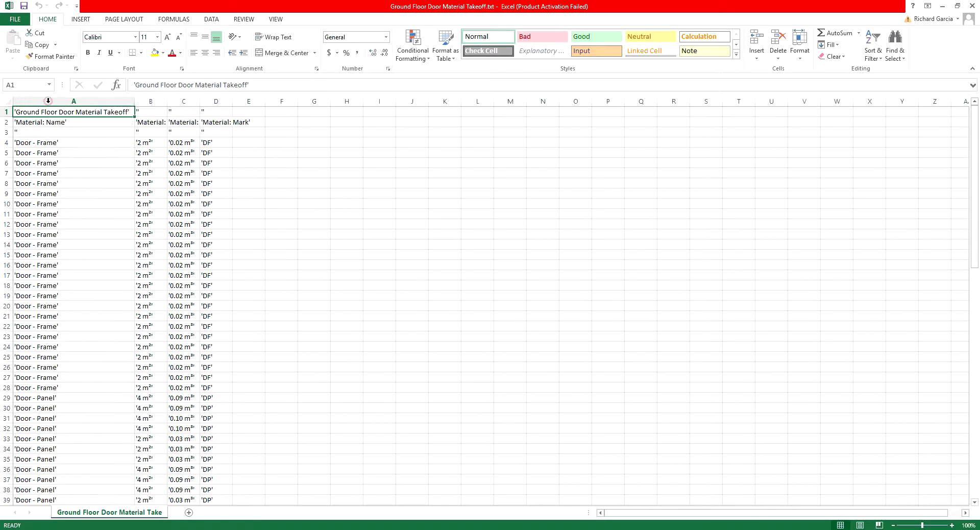
pyautogui.doubleClick(167, 101)
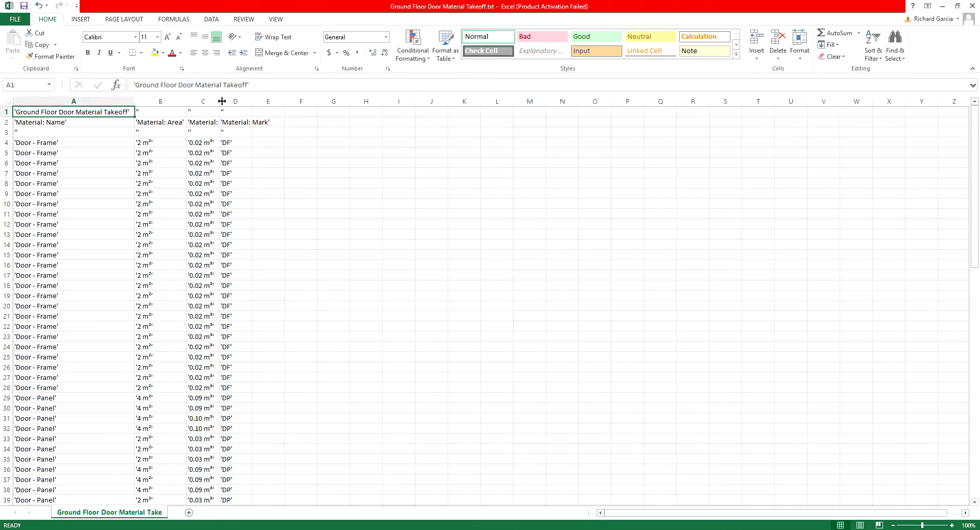
pyautogui.doubleClick(223, 101)
pyautogui.moveTo(282, 101); pyautogui.dragTo(282, 101)
pyautogui.doubleClick(283, 101)
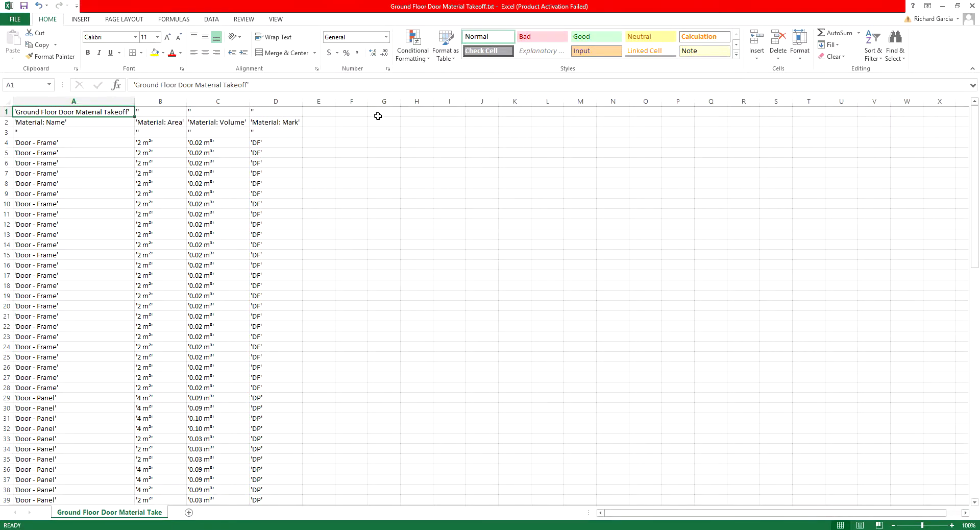
# Look through the exported takeoff rows, then bring the Revit schedule back to the front
pyautogui.click(92, 210)
pyautogui.scroll(-14, 120, 345)
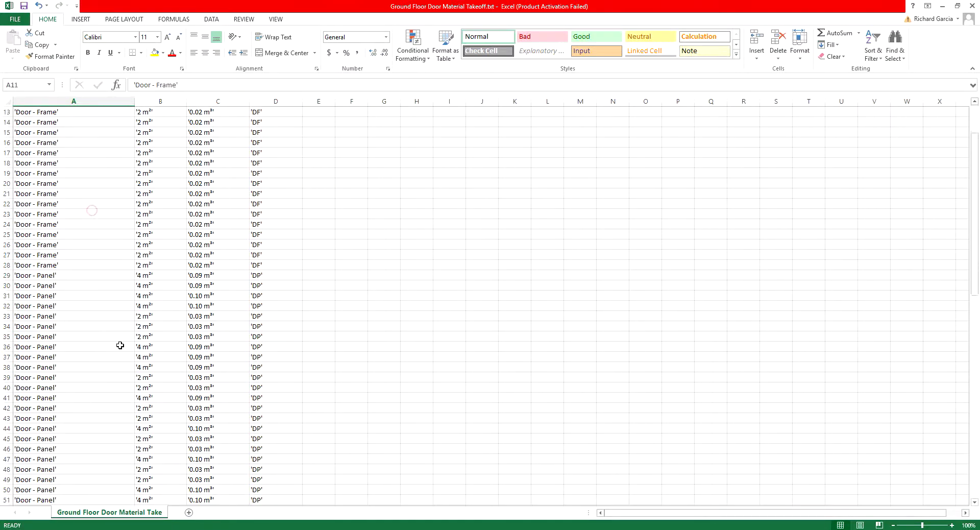
pyautogui.scroll(-15, 120, 345)
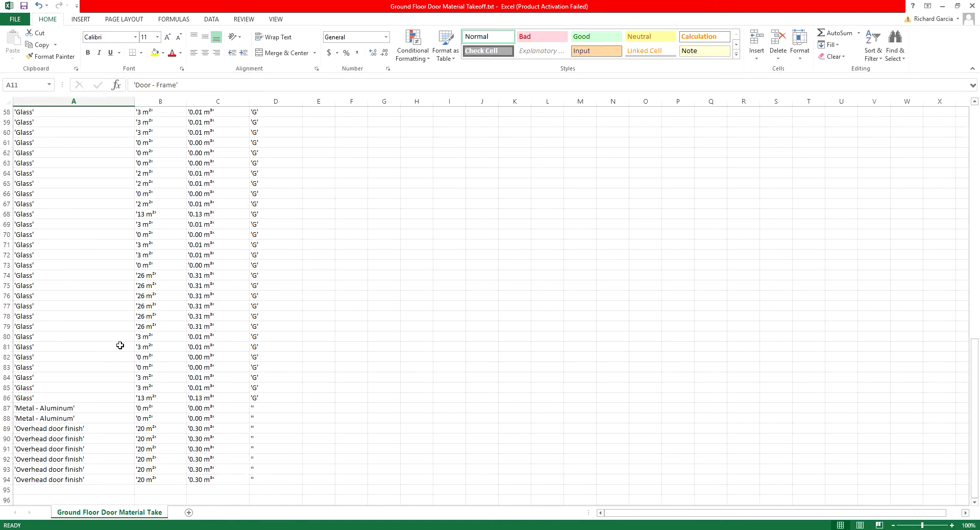
pyautogui.scroll(17, 120, 345)
pyautogui.scroll(12, 120, 345)
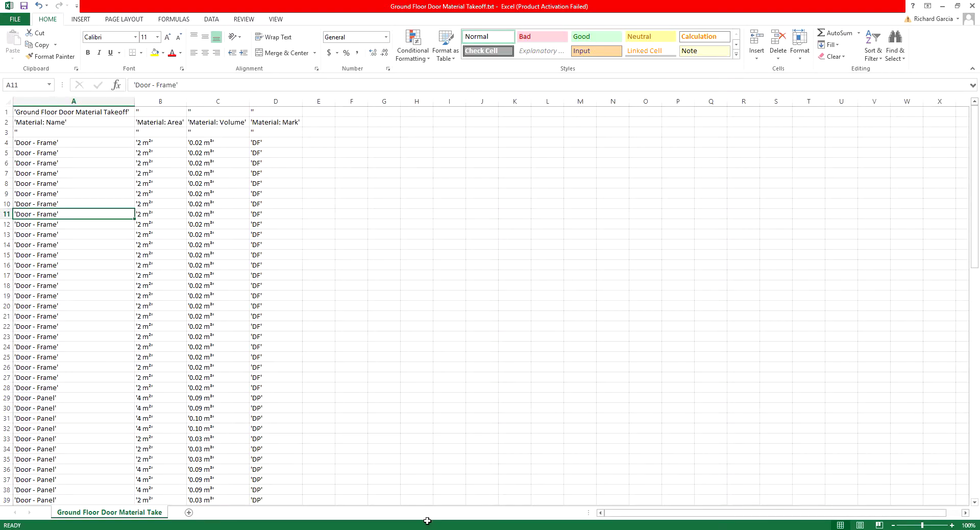
pyautogui.click(427, 521)
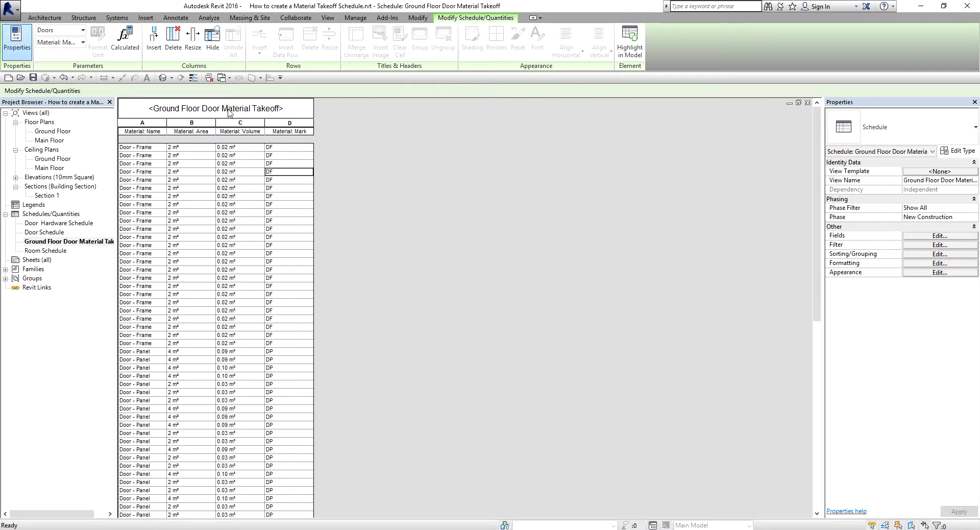
# Restore the Excel workbook to a smaller window placed right of the Revit takeoff schedule
pyautogui.click(384, 528)
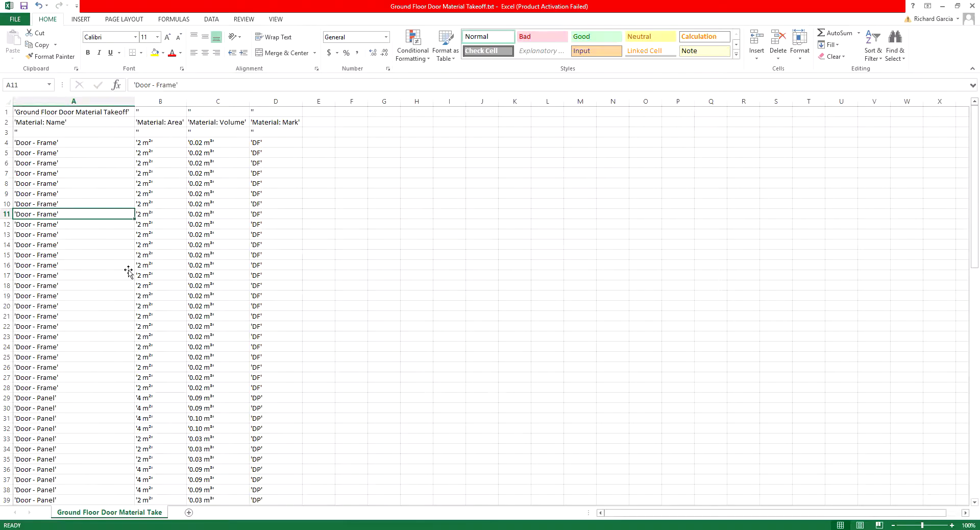
pyautogui.click(957, 5)
pyautogui.moveTo(414, 75); pyautogui.dragTo(669, 106)
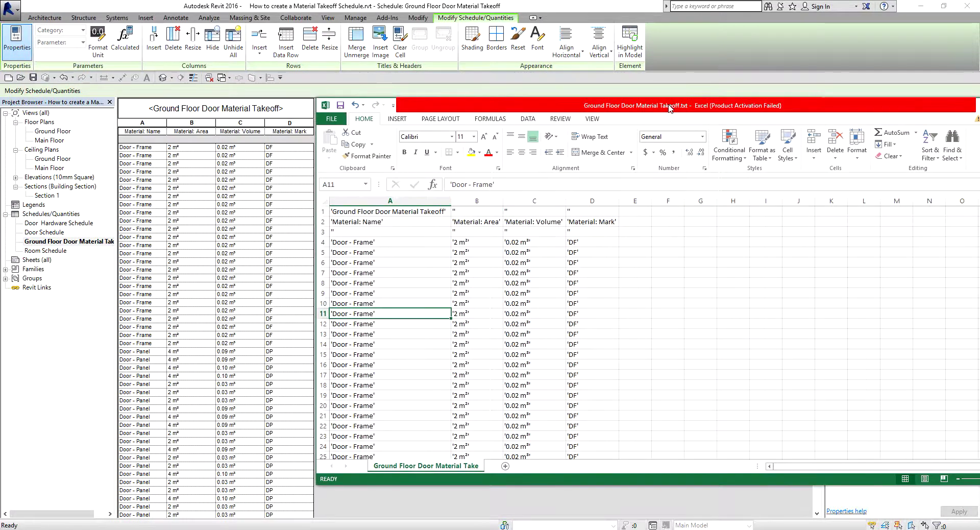